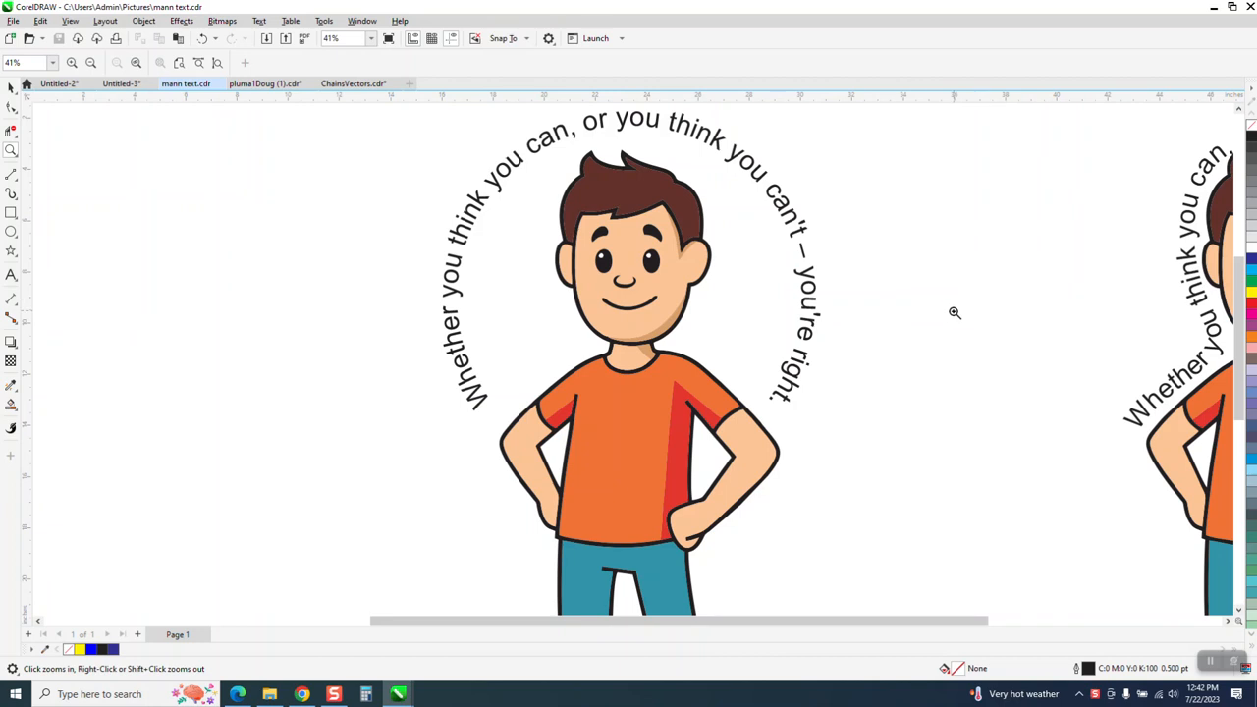
Step: Straighten the left boy's curved quote into a single line with Text > Straighten Text
scroll(954, 313, down, 1)
scroll(952, 307, down, 3)
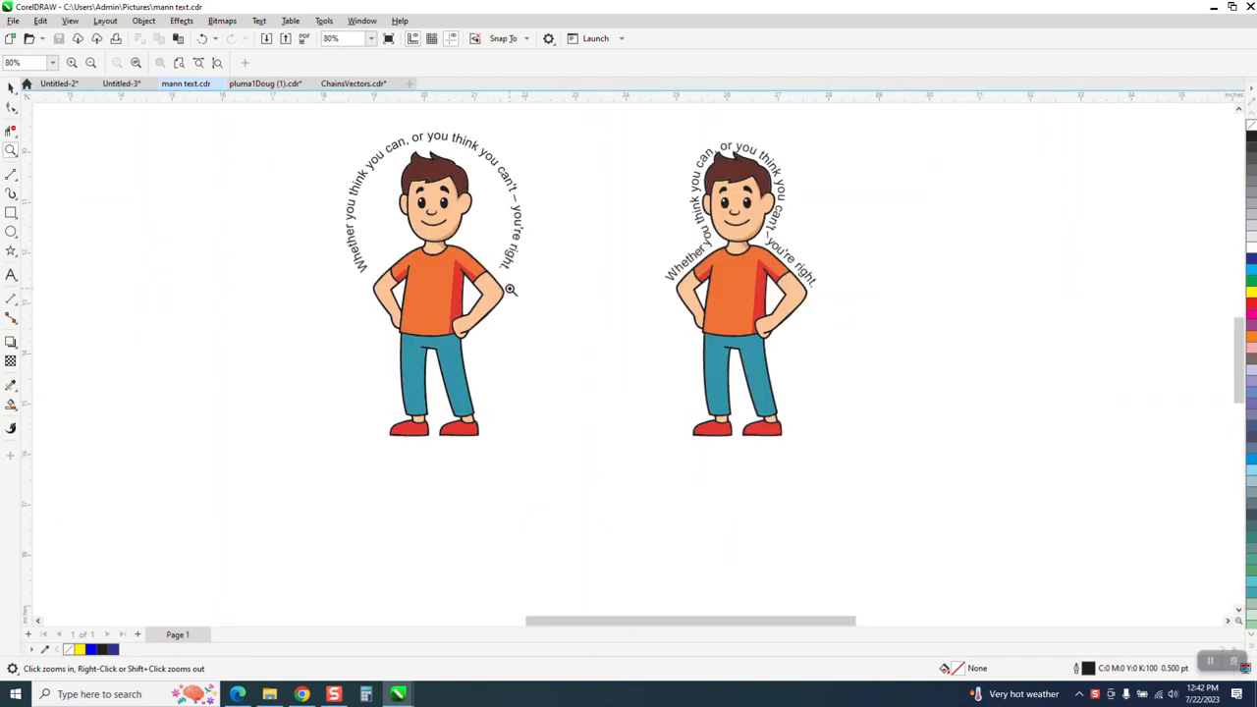
drag(602, 138, 901, 358)
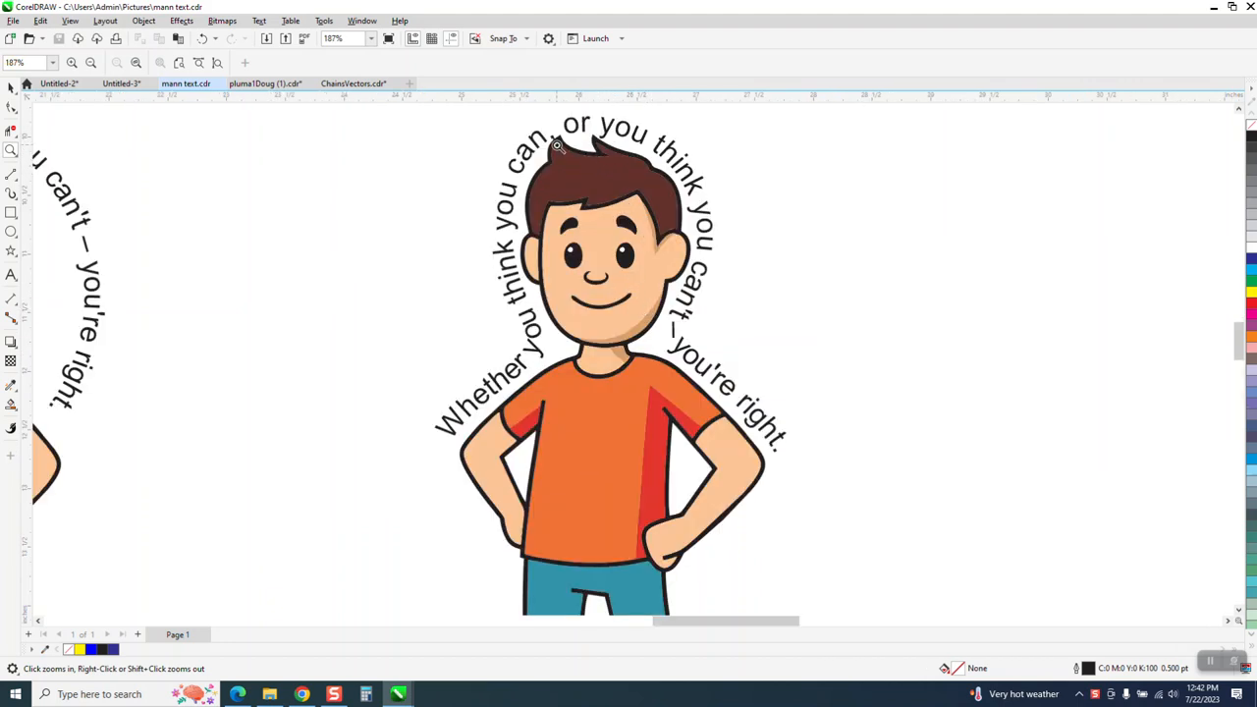
click(11, 87)
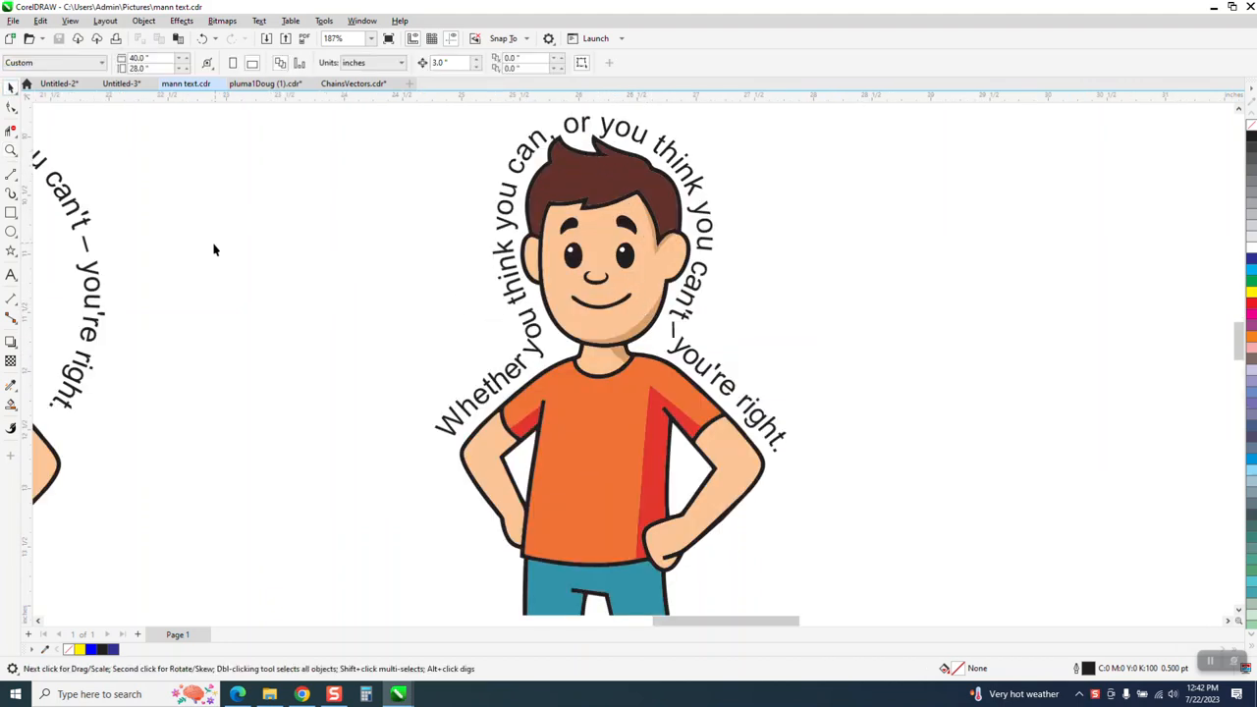
scroll(313, 237, down, 4)
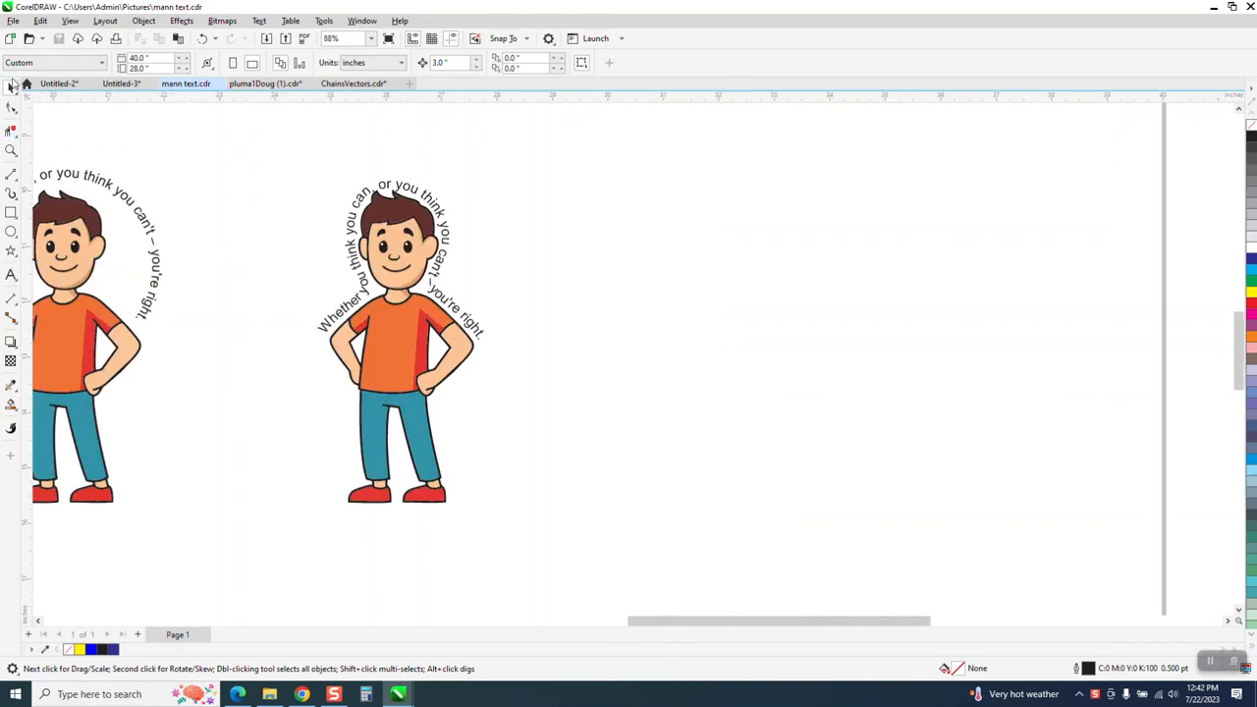
click(145, 224)
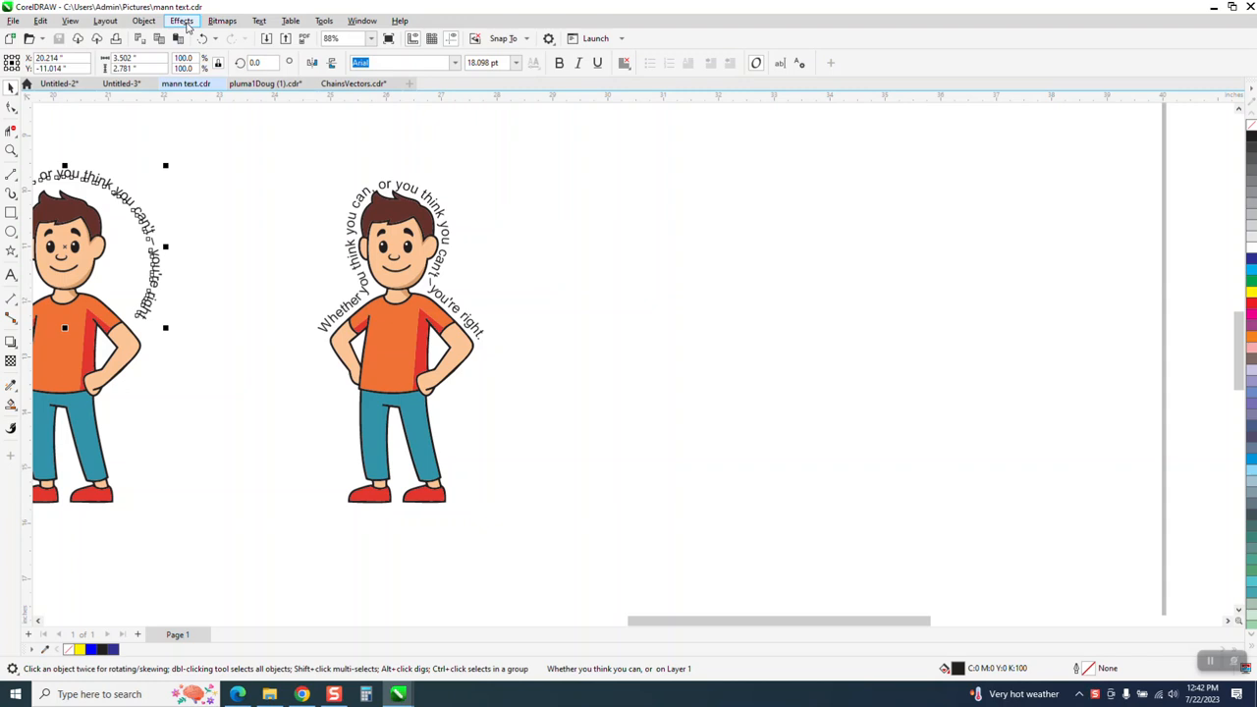
click(258, 21)
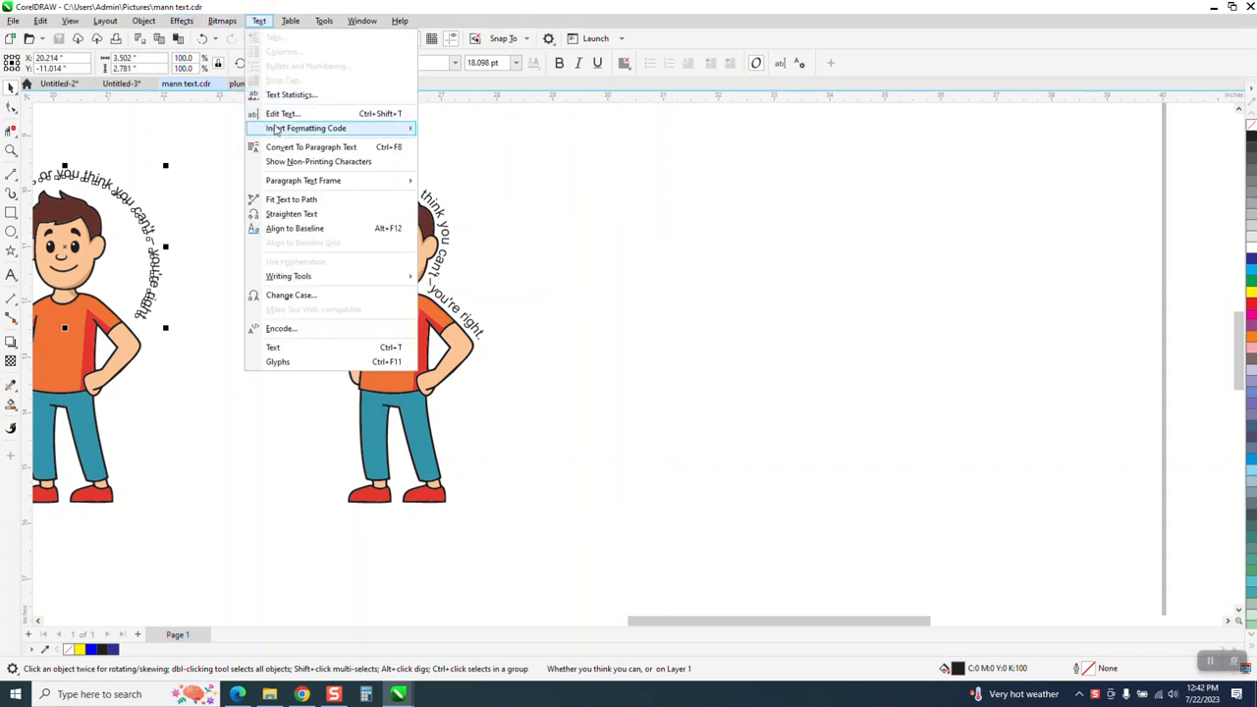
click(284, 214)
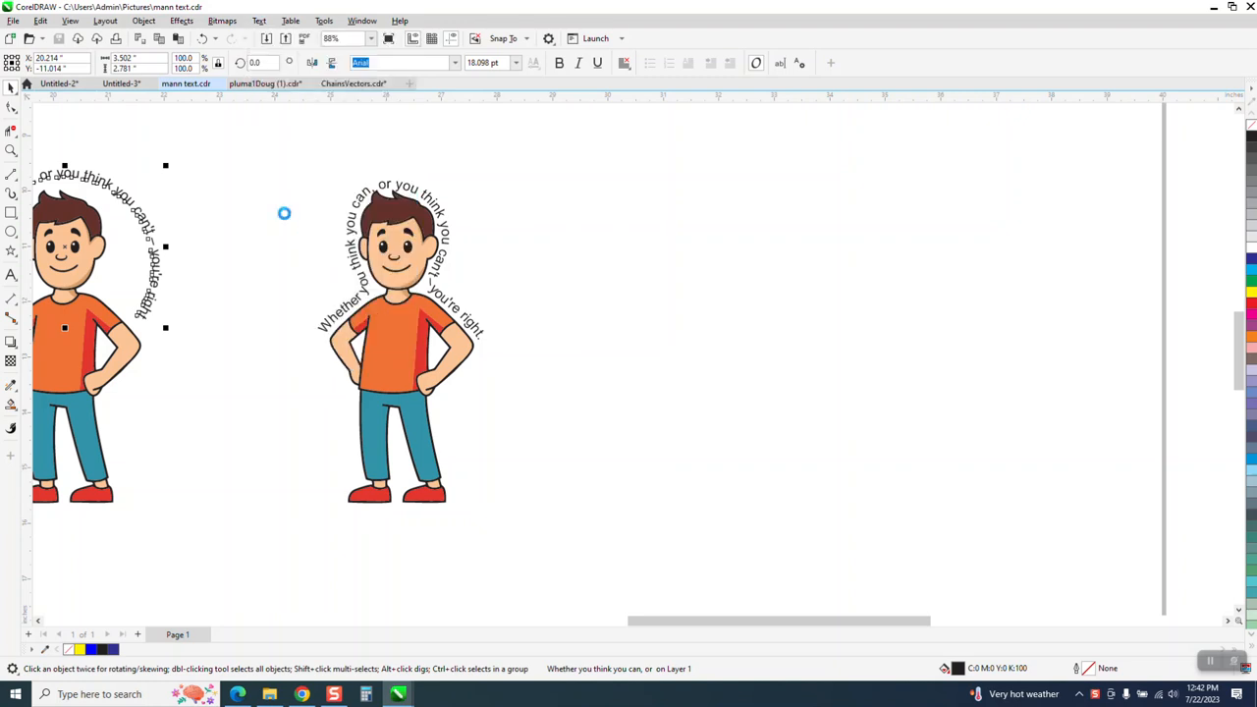
Step: Move the straight quote above the figures, add a copy to its right, and shift the left boy left
scroll(568, 253, down, 3)
click(633, 266)
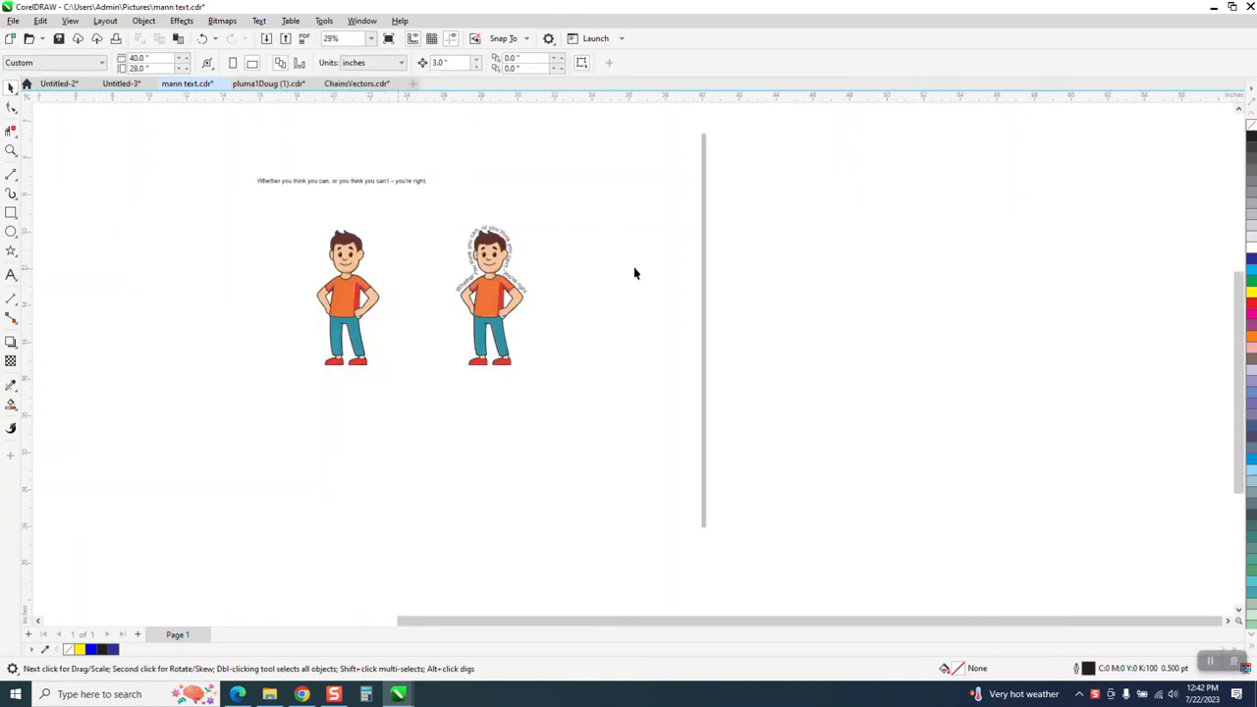
scroll(329, 251, down, 1)
drag(352, 195, 224, 172)
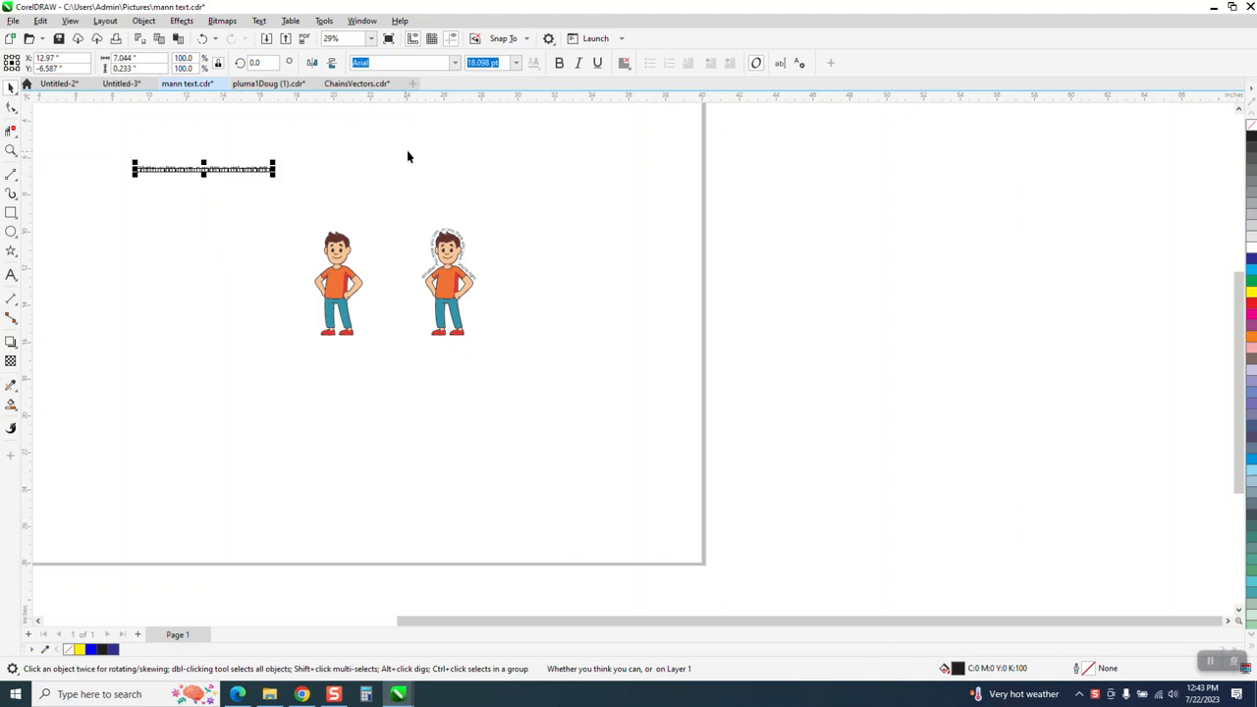
drag(202, 172, 358, 174)
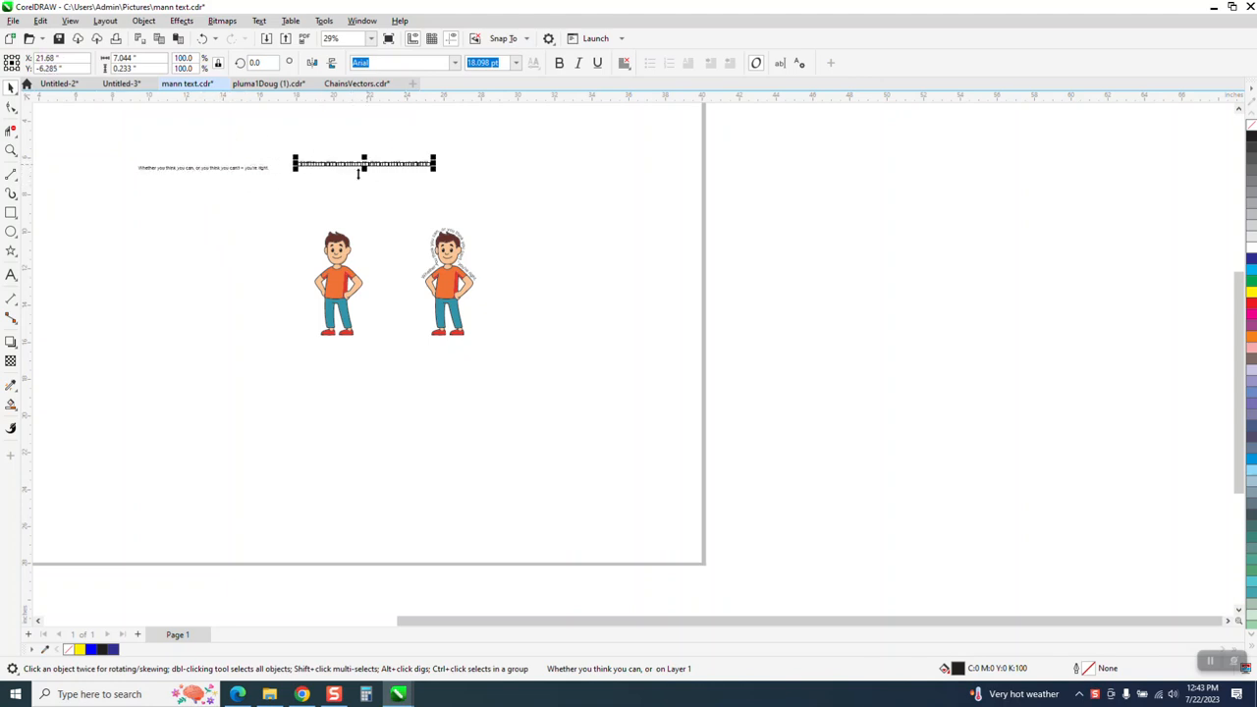
drag(342, 253, 249, 245)
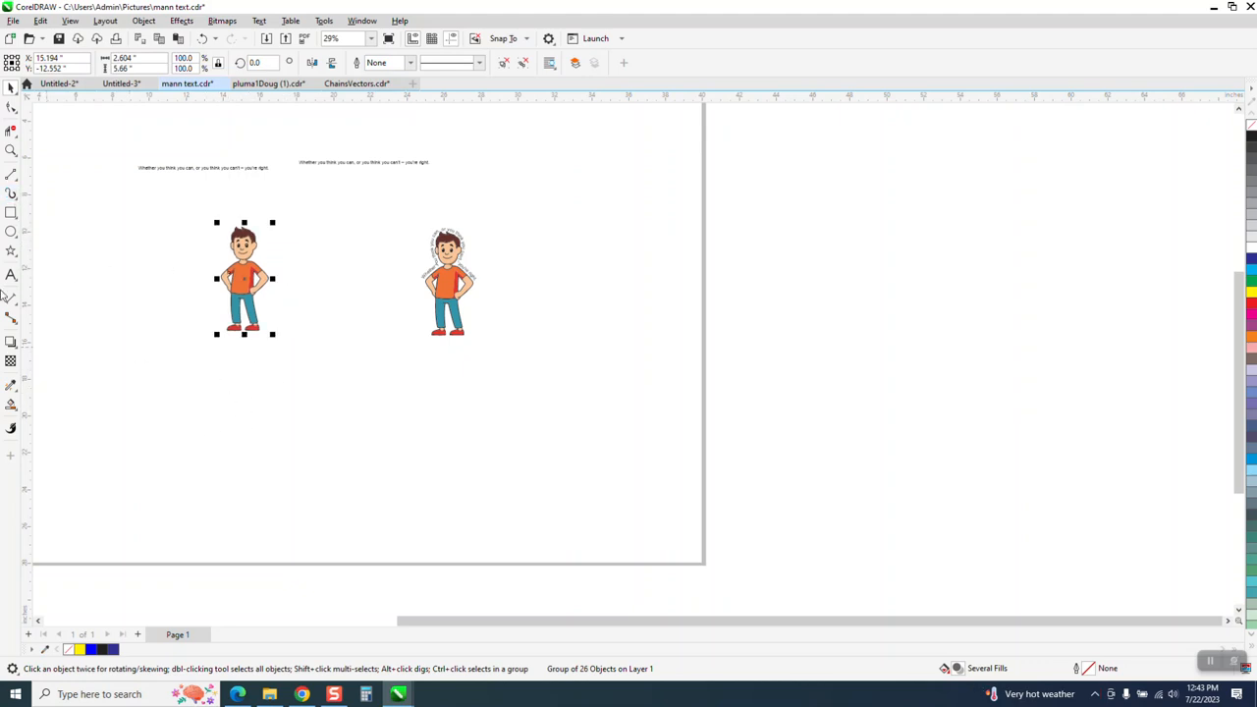
Step: Draw a rectangle around the boy, Smart Fill the area around him, and nudge that shape aside
click(11, 150)
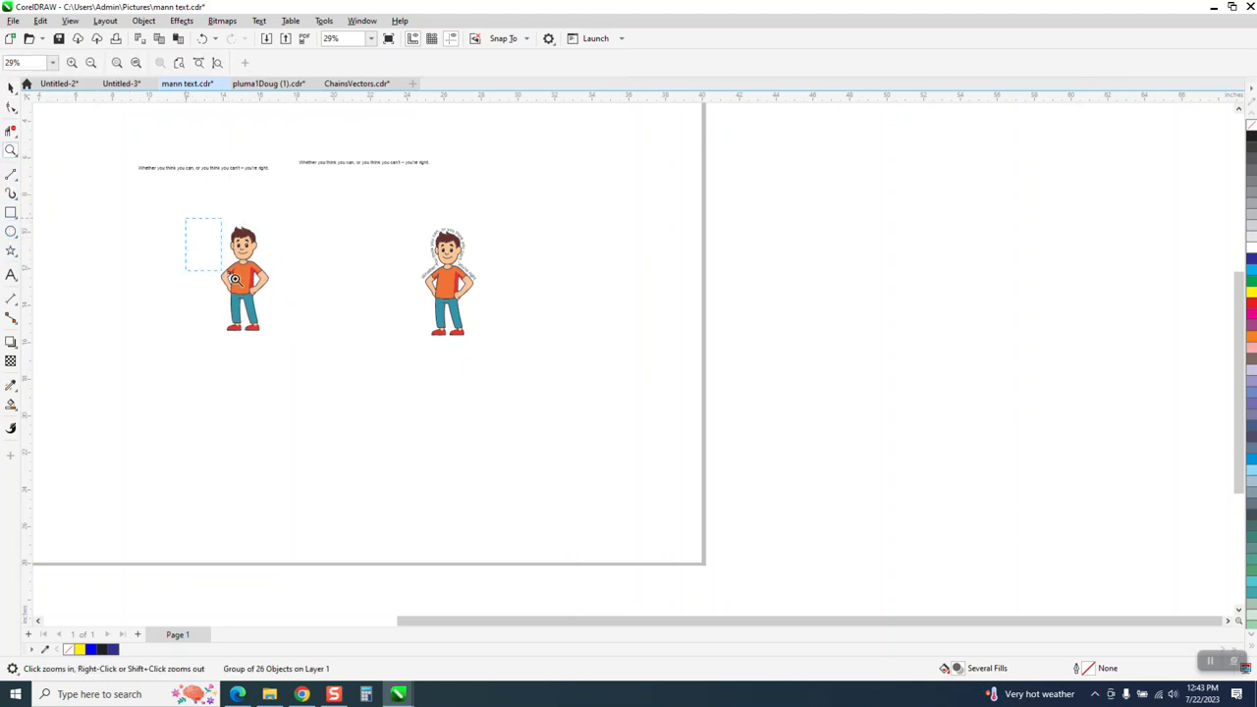
drag(234, 279, 378, 333)
click(10, 88)
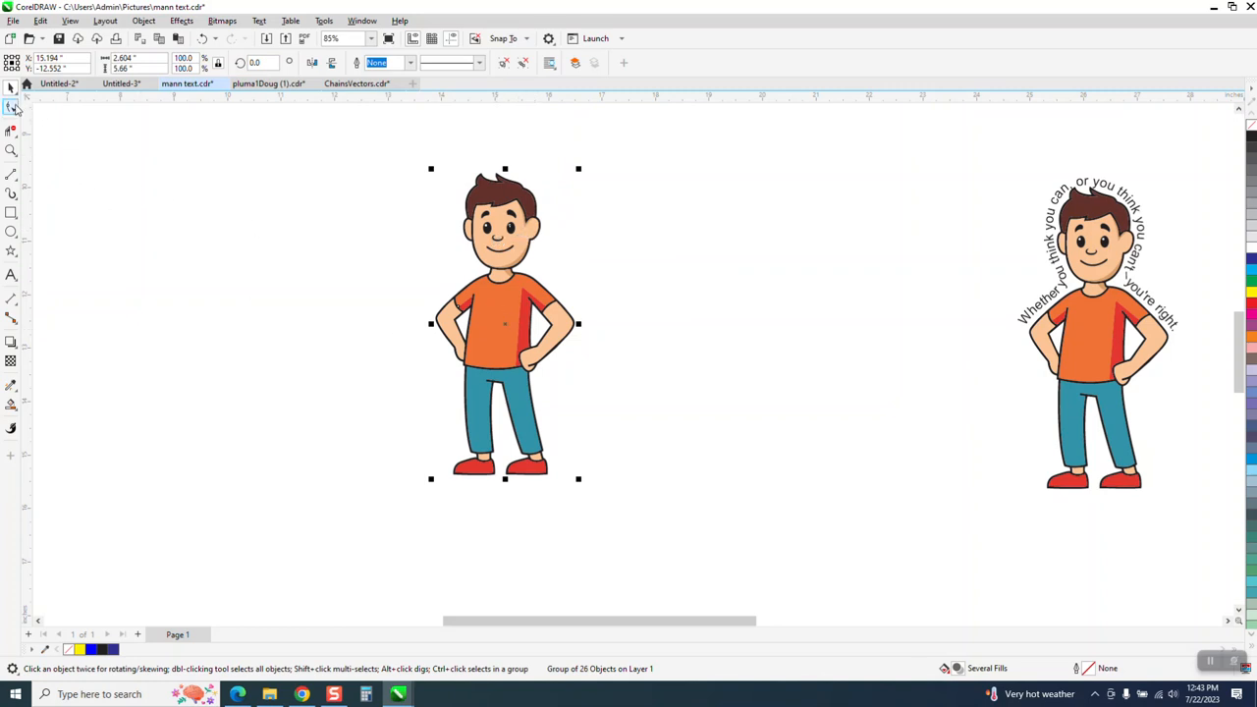
click(11, 212)
drag(391, 154, 609, 502)
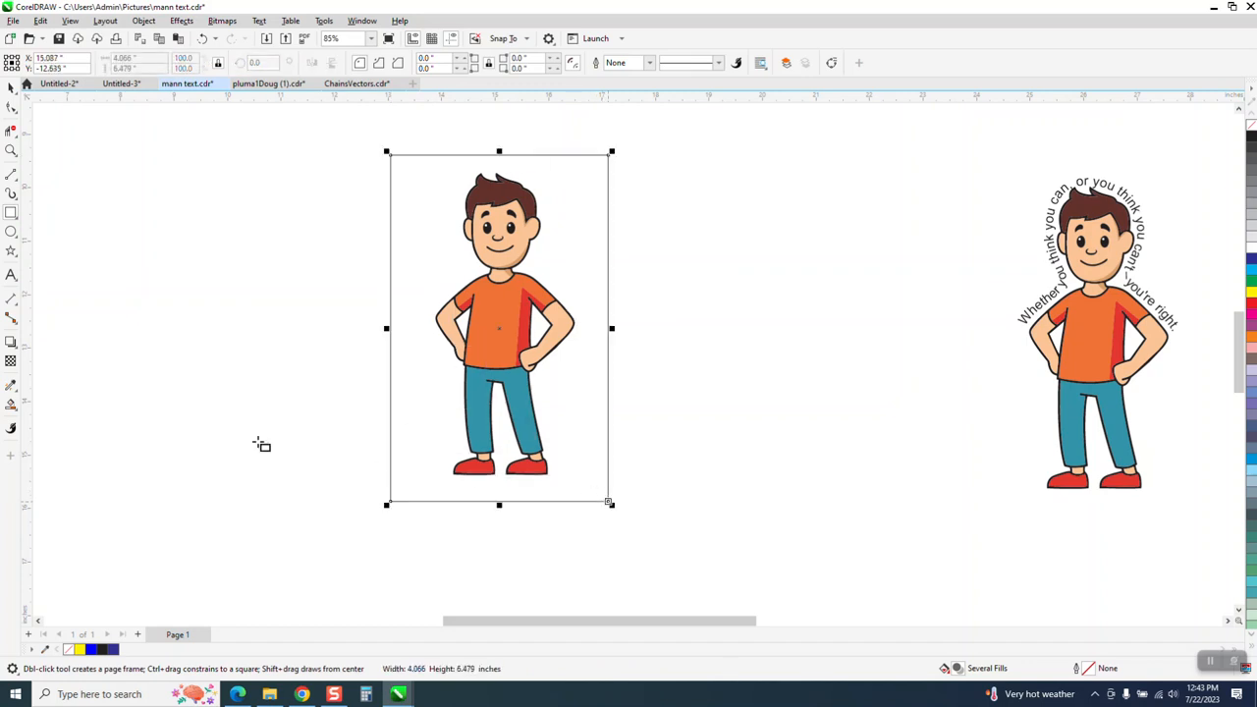
click(12, 407)
click(420, 246)
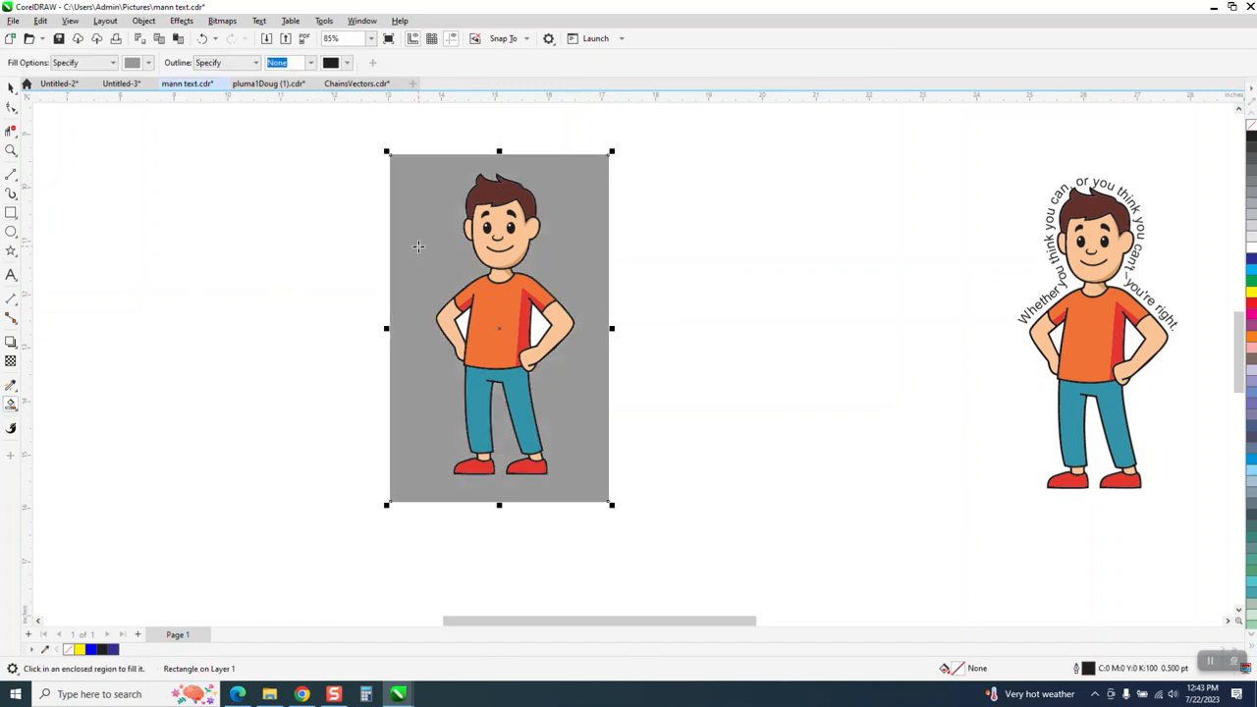
key(shift+Left)
key(shift+Left)
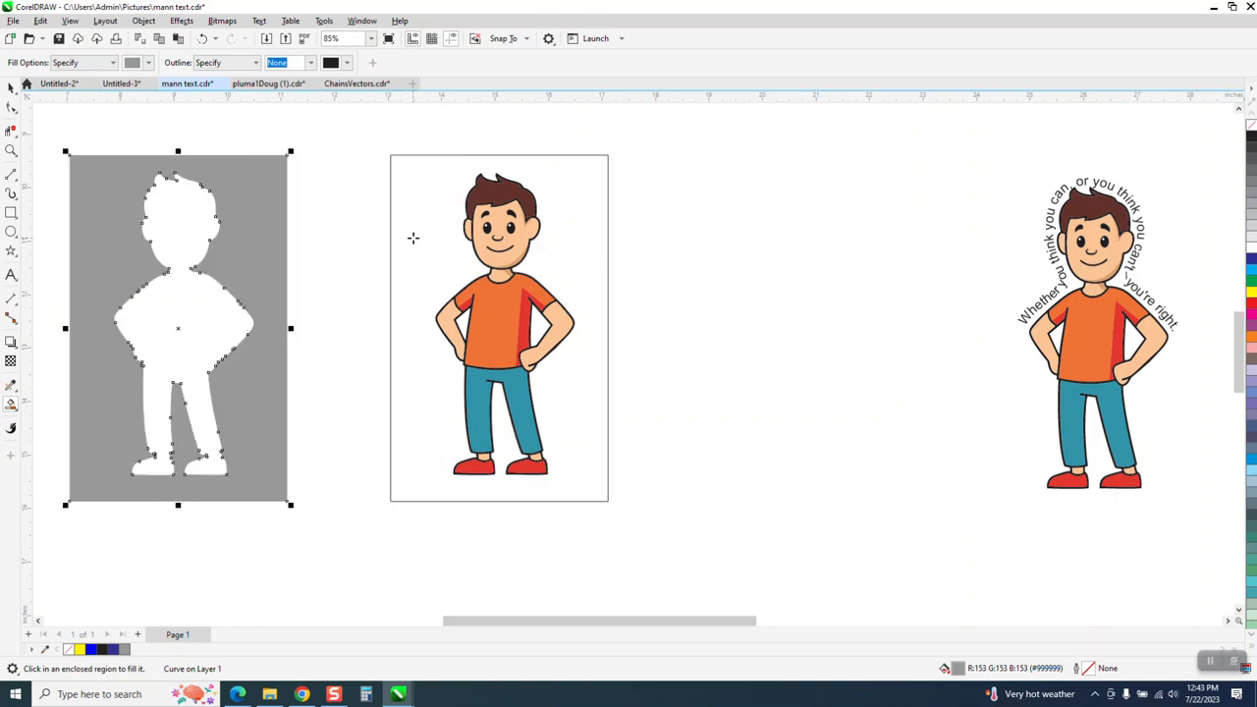
Step: Smart Fill the boy's silhouette, move it to his right, and give it no fill and a red outline
click(246, 307)
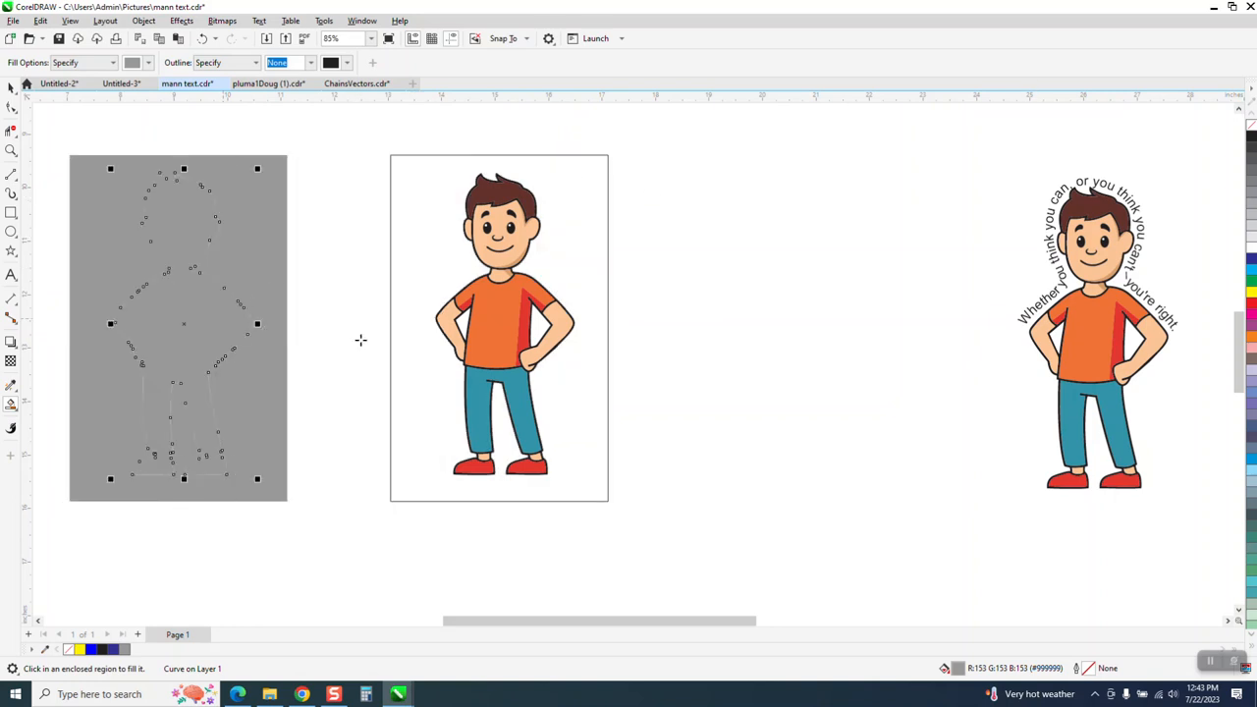
key(shift+Right)
key(shift+Right)
key(shift+Right)
key(shift+Right)
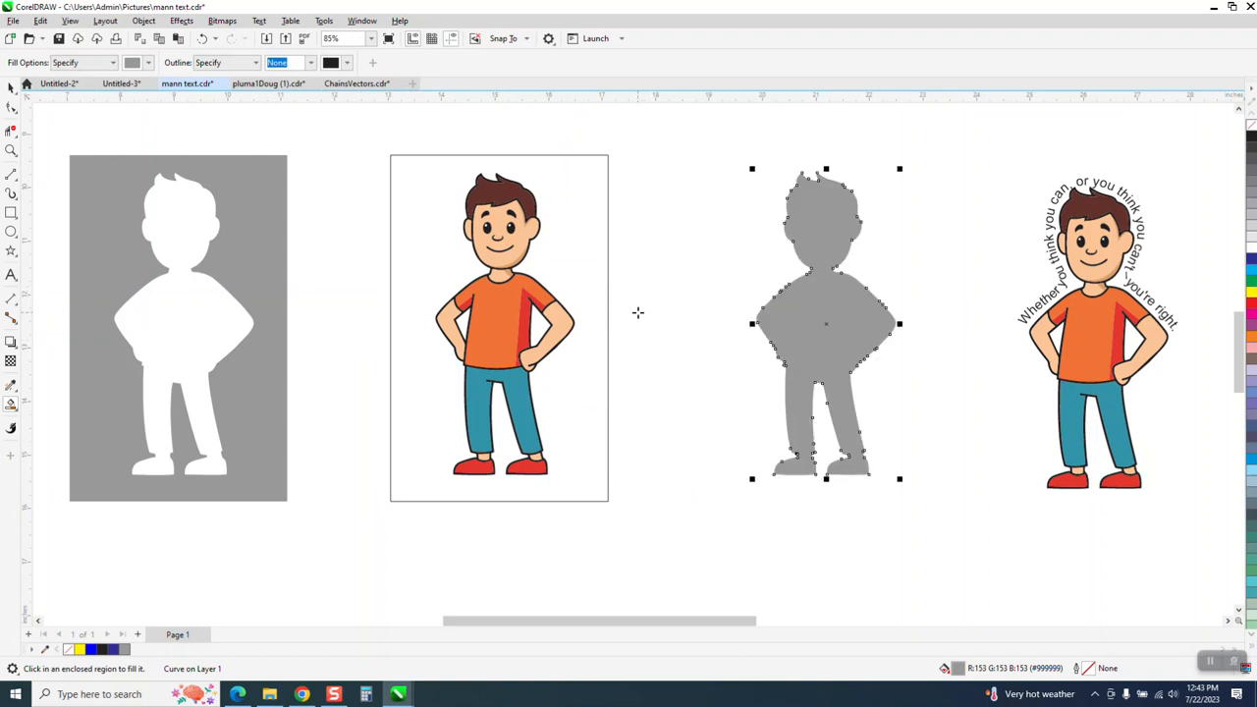
click(1252, 126)
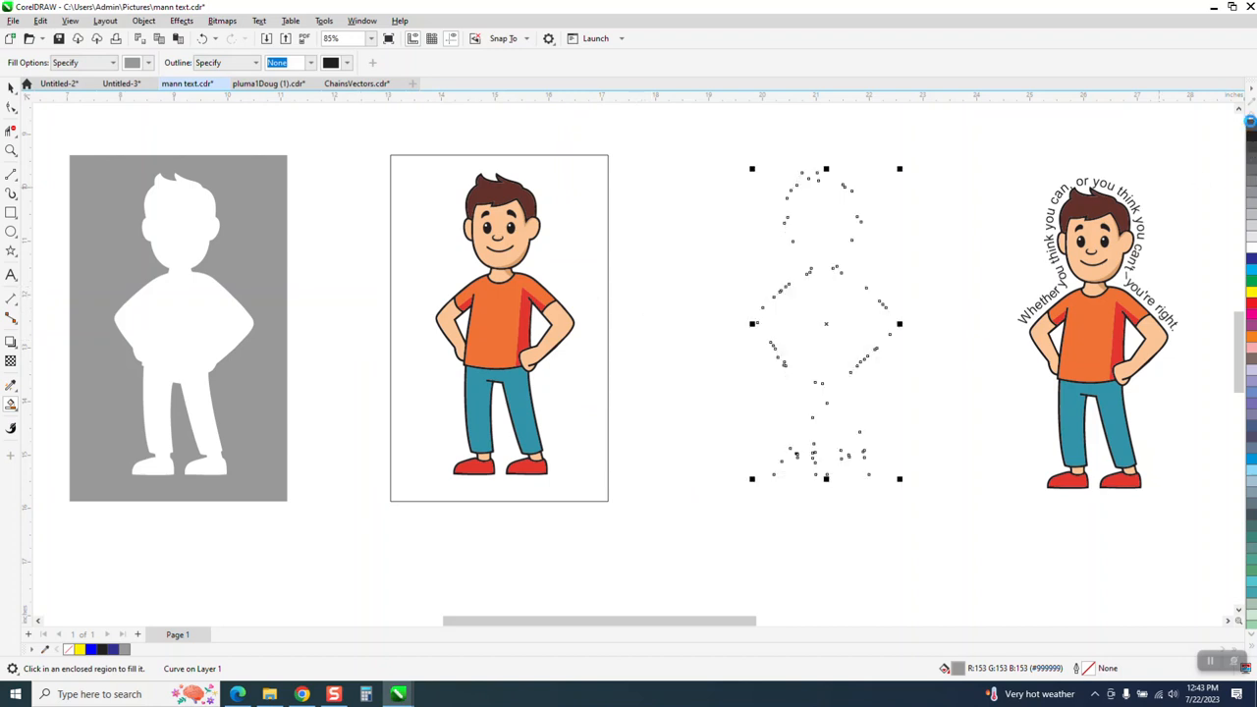
right_click(1250, 307)
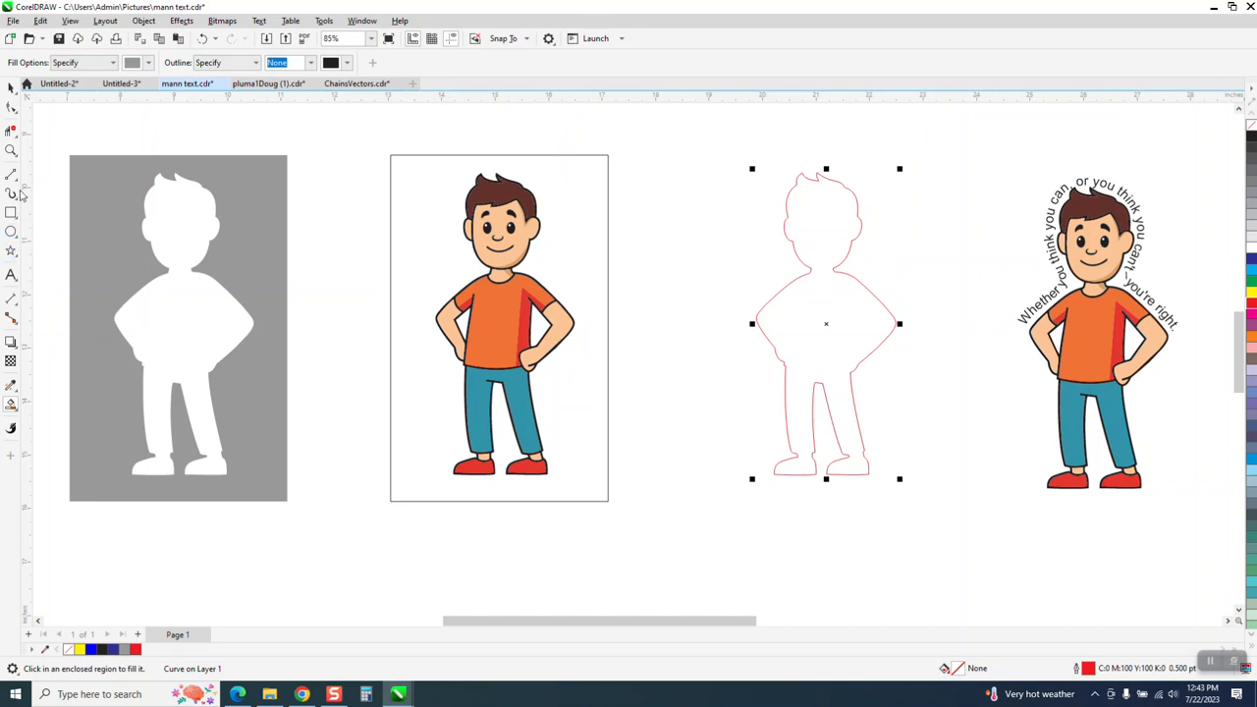
click(11, 149)
Step: Brush the red silhouette's head, jagged hair and wavy neck smooth with the Smooth tool
drag(723, 163, 1068, 462)
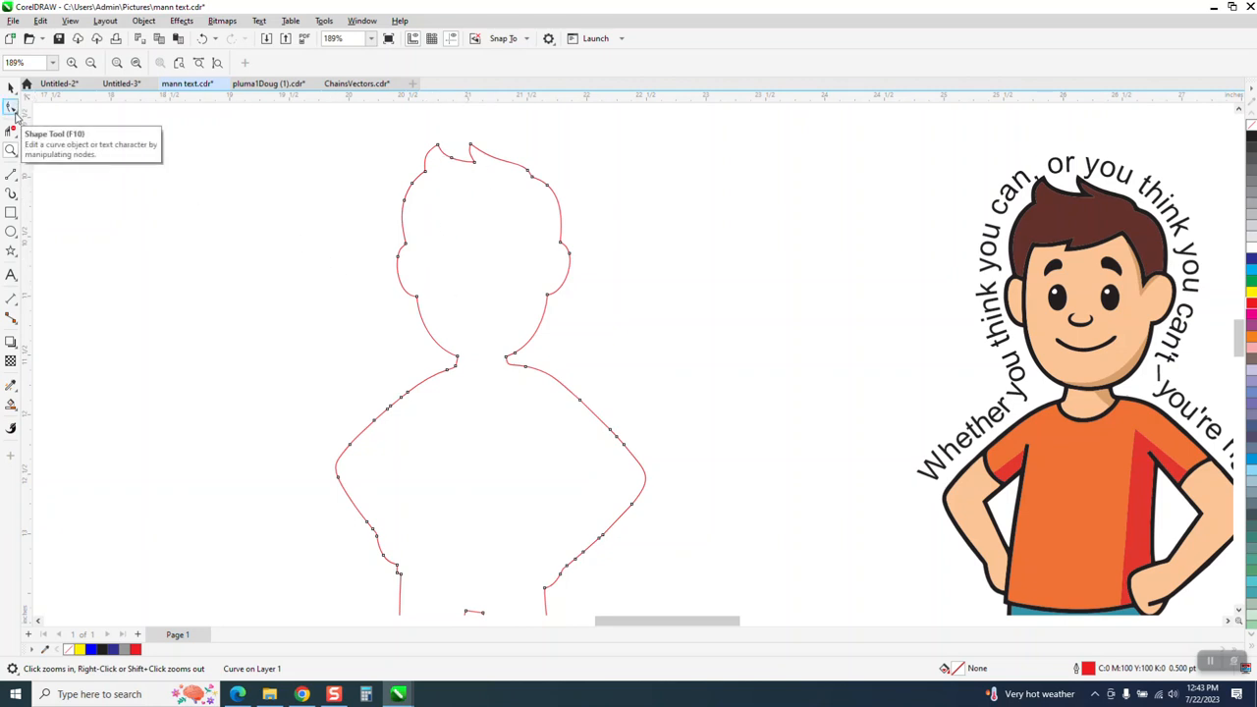
click(12, 110)
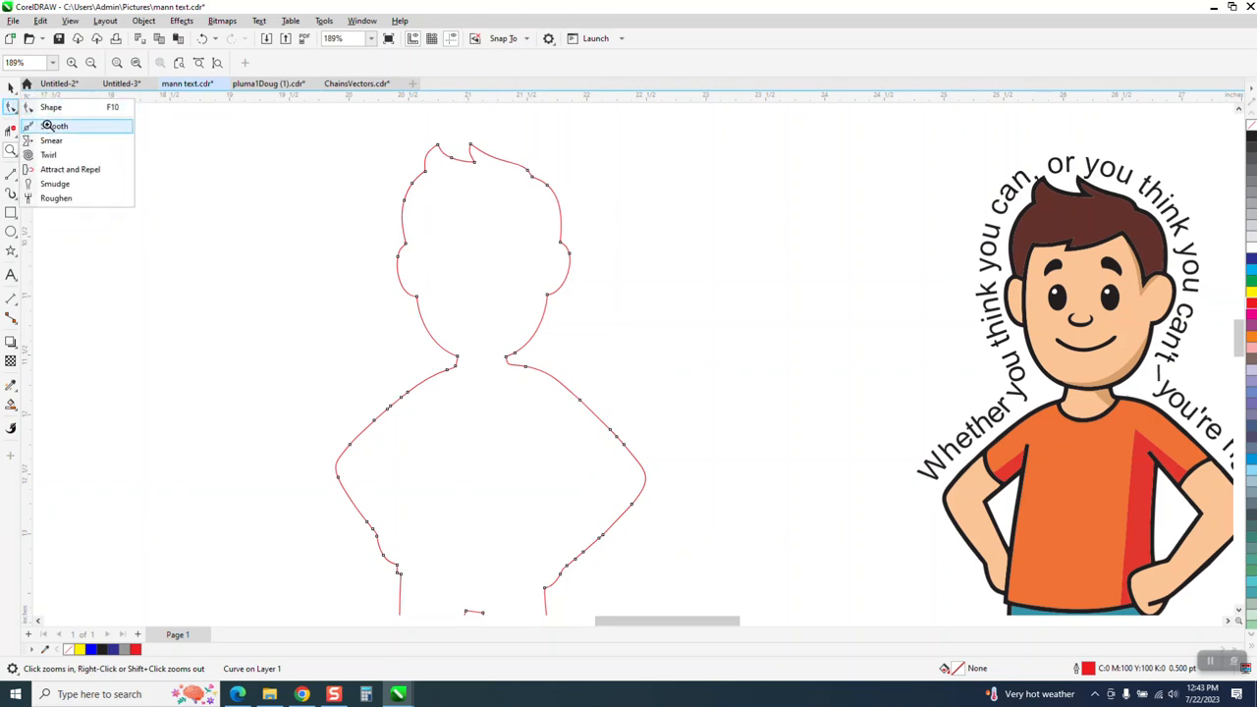
click(49, 126)
mouse_move(523, 173)
mouse_down()
mouse_move(531, 179)
mouse_move(460, 162)
mouse_move(477, 163)
mouse_move(406, 173)
mouse_move(249, 122)
mouse_up()
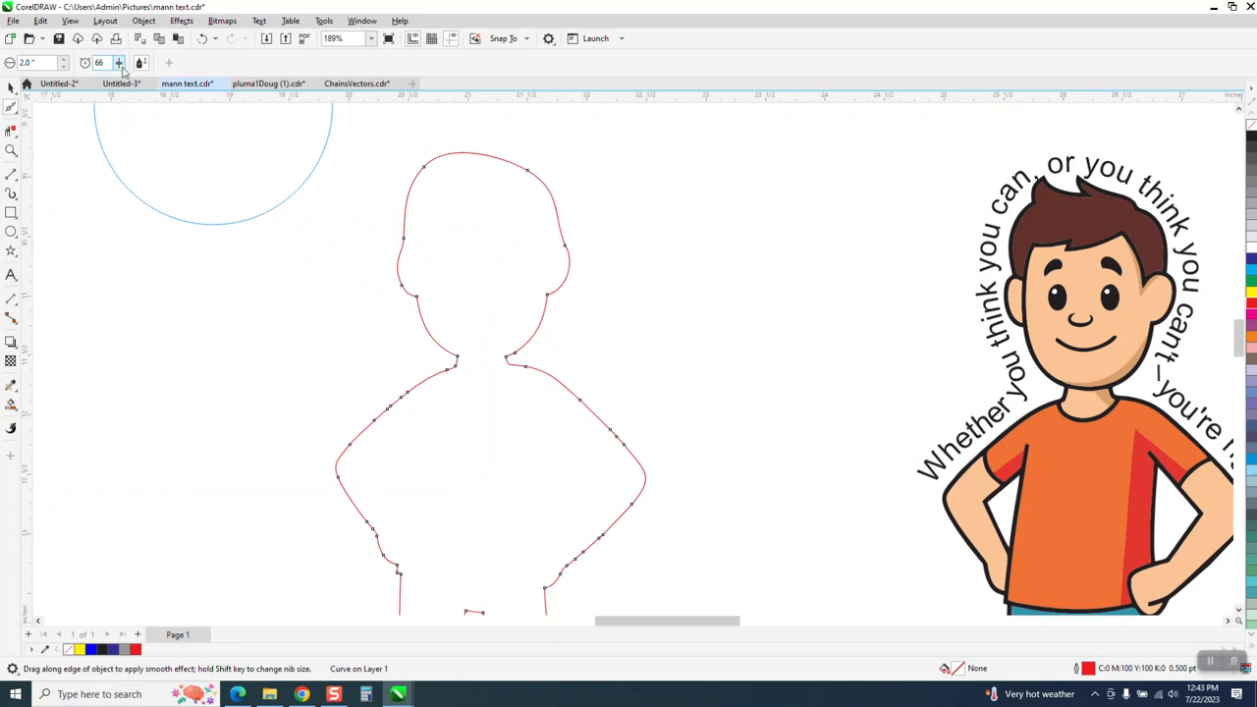
mouse_move(466, 157)
mouse_down()
mouse_move(416, 208)
mouse_move(411, 246)
mouse_move(452, 311)
mouse_move(508, 326)
mouse_move(564, 269)
mouse_up()
mouse_move(493, 339)
mouse_down()
mouse_move(465, 350)
mouse_move(447, 386)
mouse_move(437, 359)
mouse_move(432, 381)
mouse_move(513, 324)
mouse_move(560, 386)
mouse_move(521, 318)
mouse_move(561, 390)
mouse_move(494, 350)
mouse_move(417, 389)
mouse_move(488, 172)
mouse_move(542, 169)
mouse_move(492, 167)
mouse_move(388, 246)
mouse_move(432, 314)
mouse_up()
scroll(489, 328, down, 2)
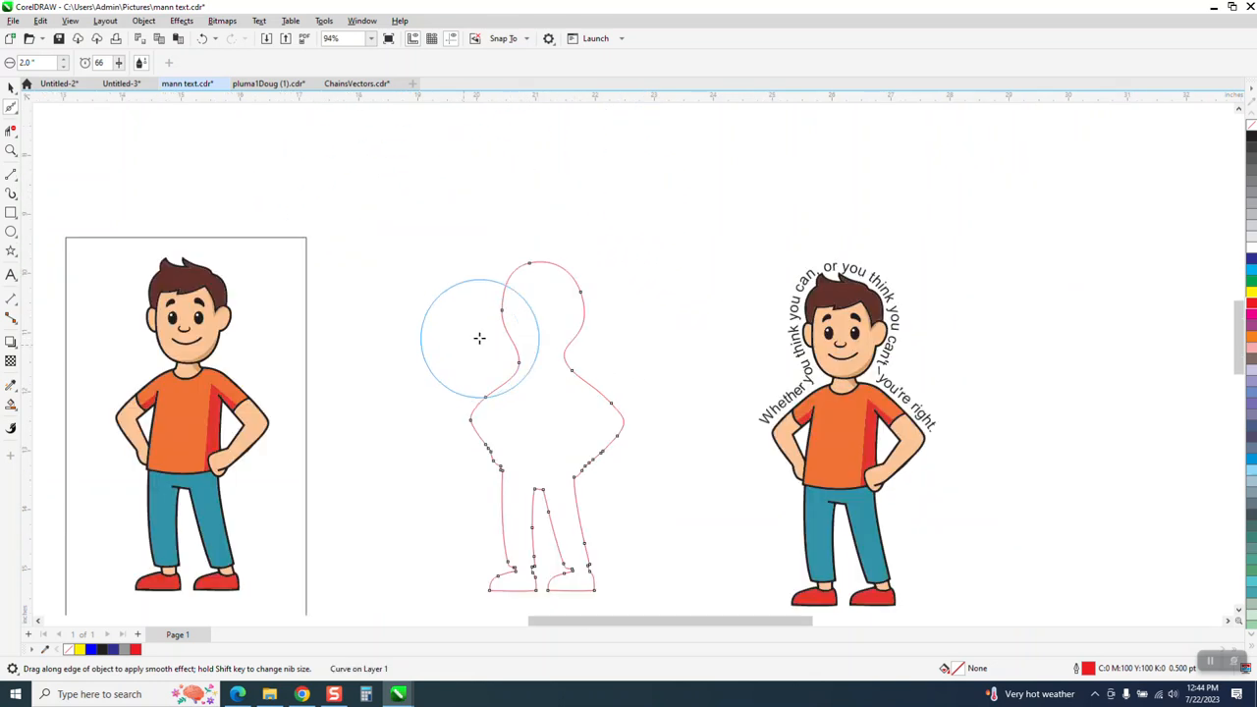
drag(526, 365, 505, 354)
click(12, 86)
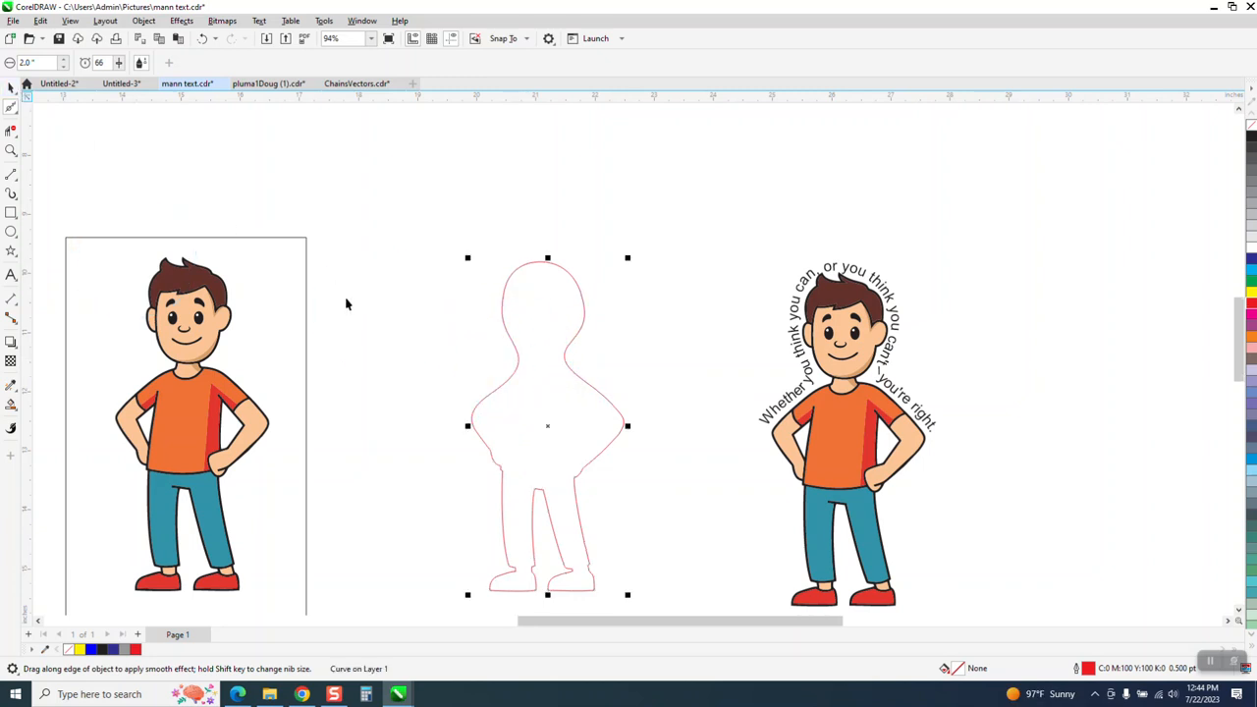
Step: Move the second quote line down just above the silhouette outline and select it
scroll(457, 287, down, 2)
click(413, 173)
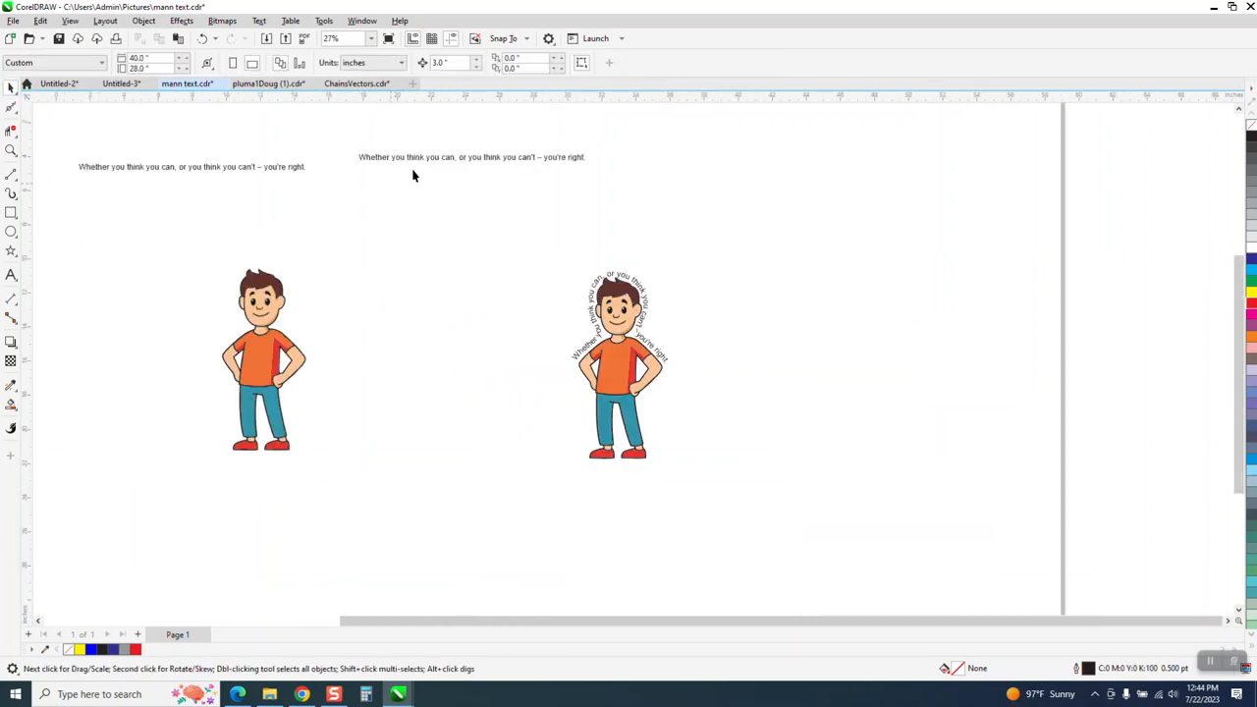
scroll(412, 173, down, 1)
drag(423, 202, 420, 248)
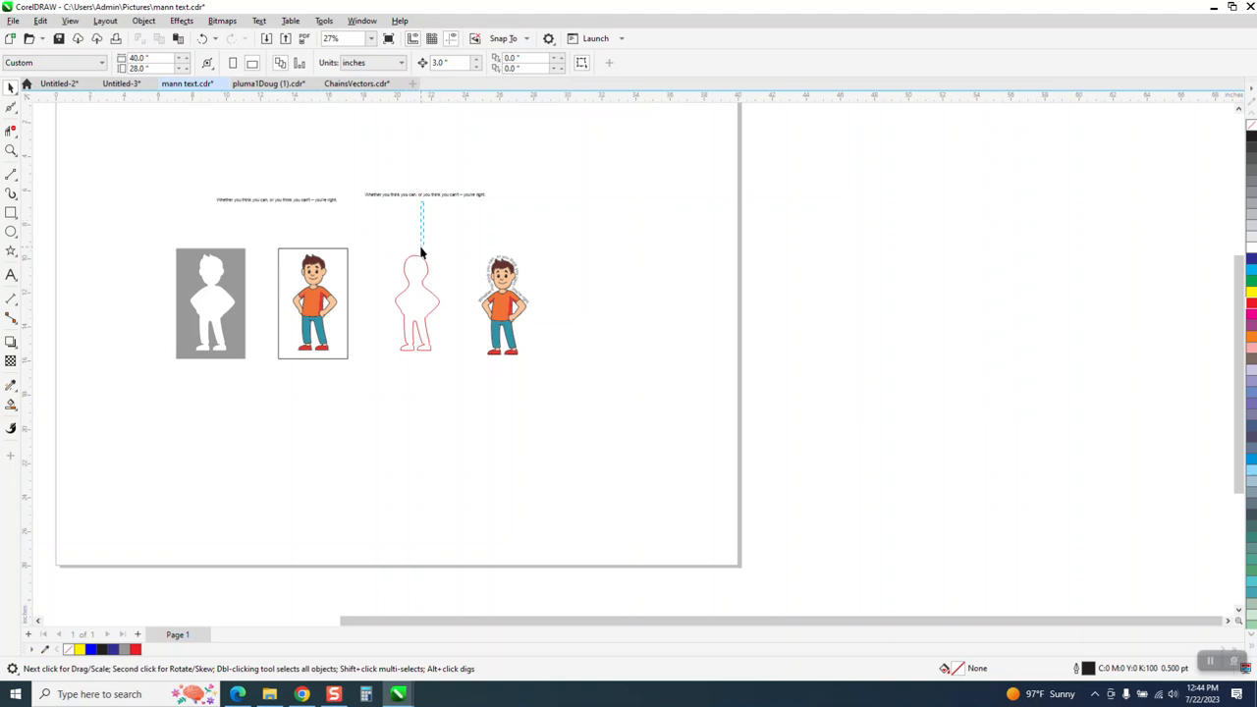
drag(424, 198, 426, 246)
click(10, 150)
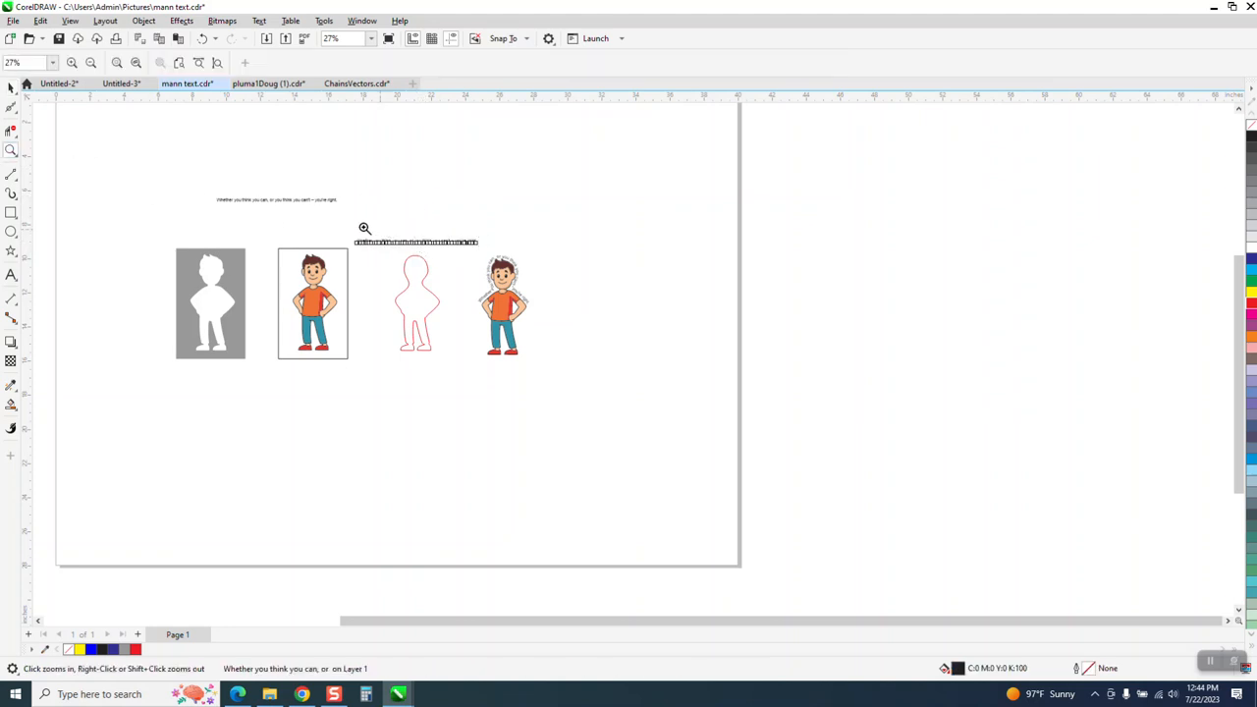
drag(548, 401, 552, 393)
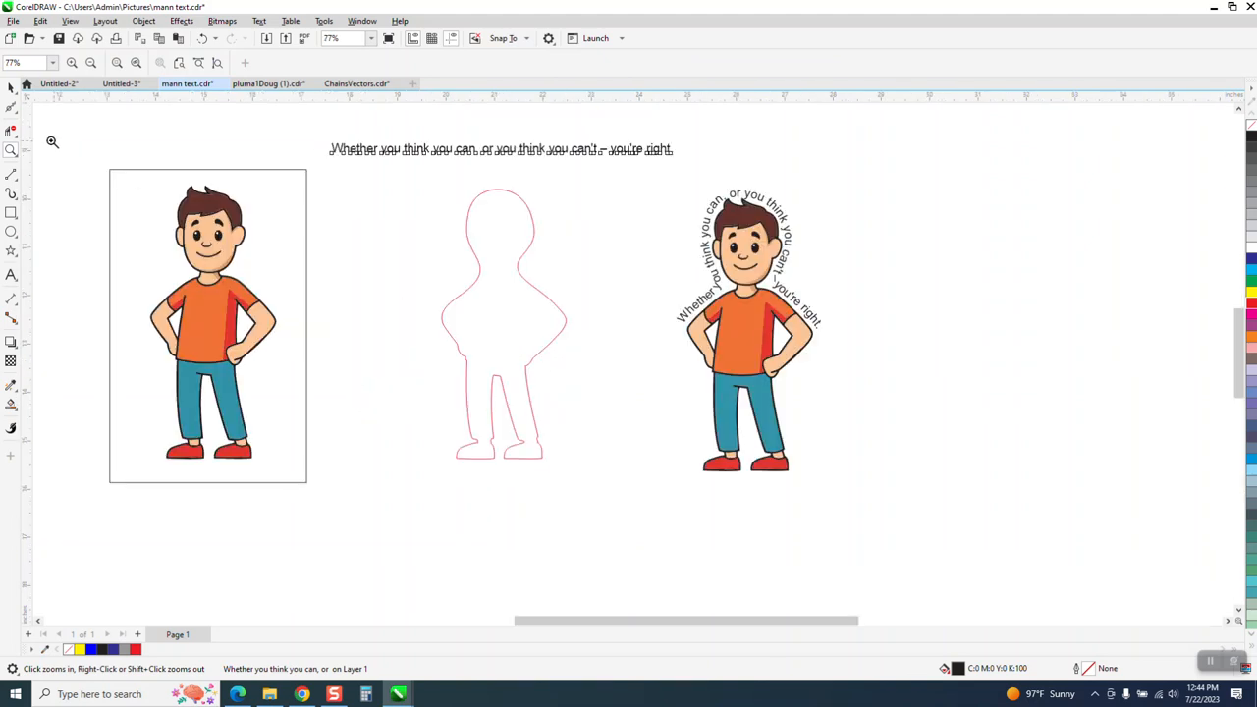
click(12, 89)
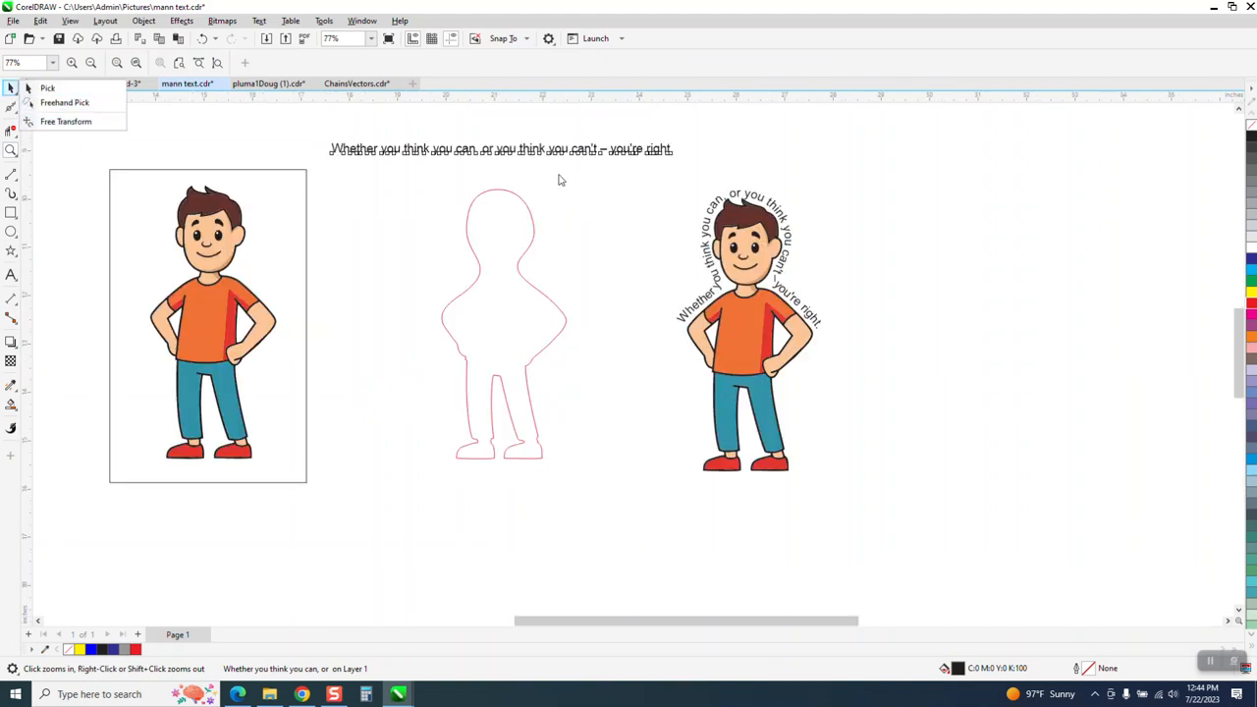
click(48, 88)
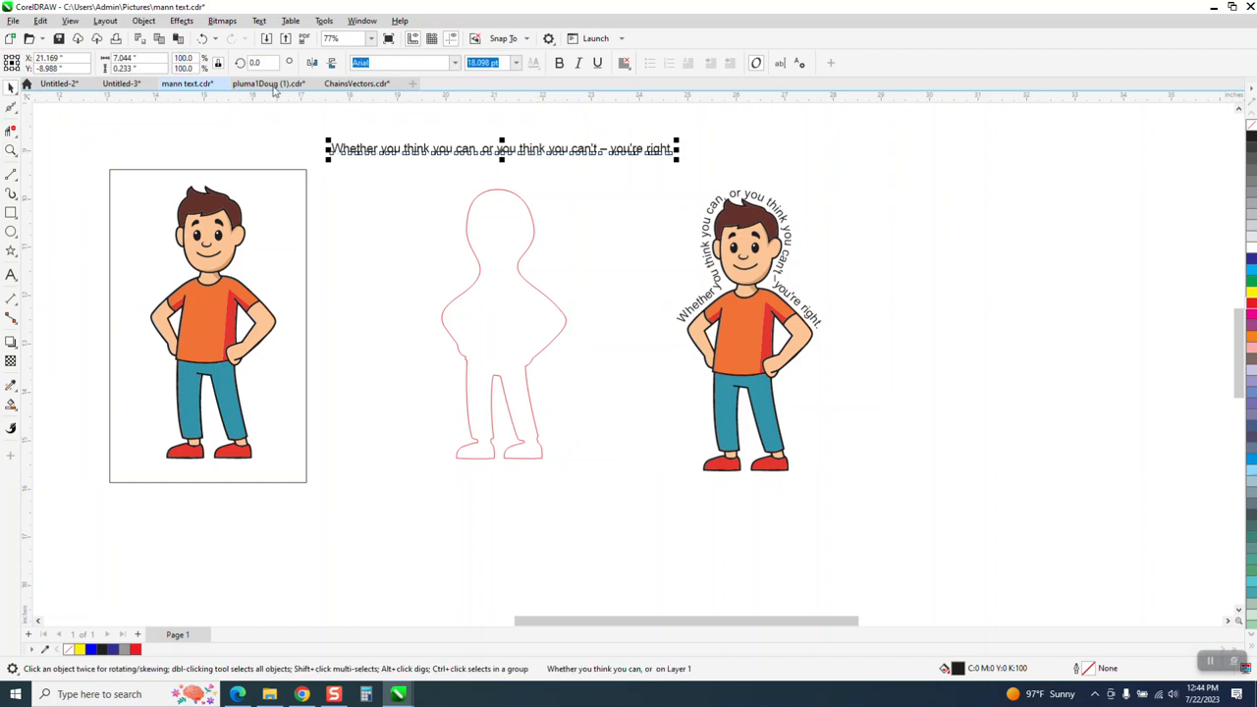
Step: Fit the quote text to the silhouette outline with Text > Fit Text to Path
click(259, 20)
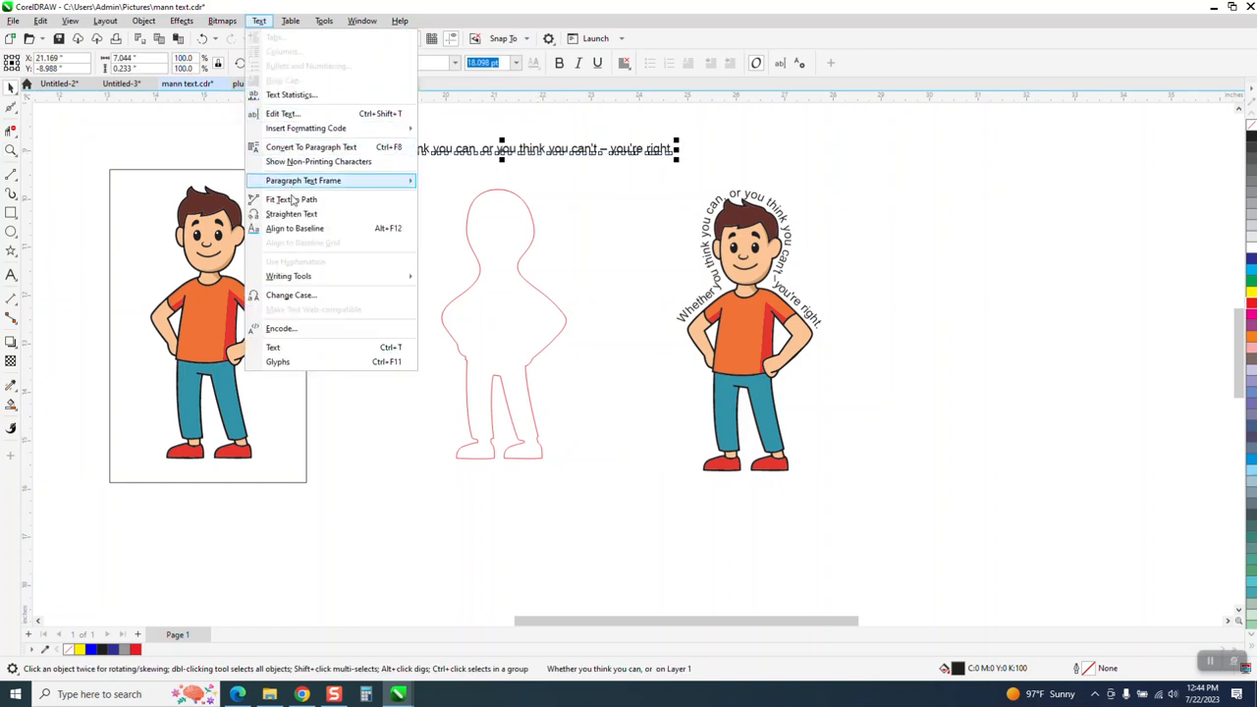
click(294, 195)
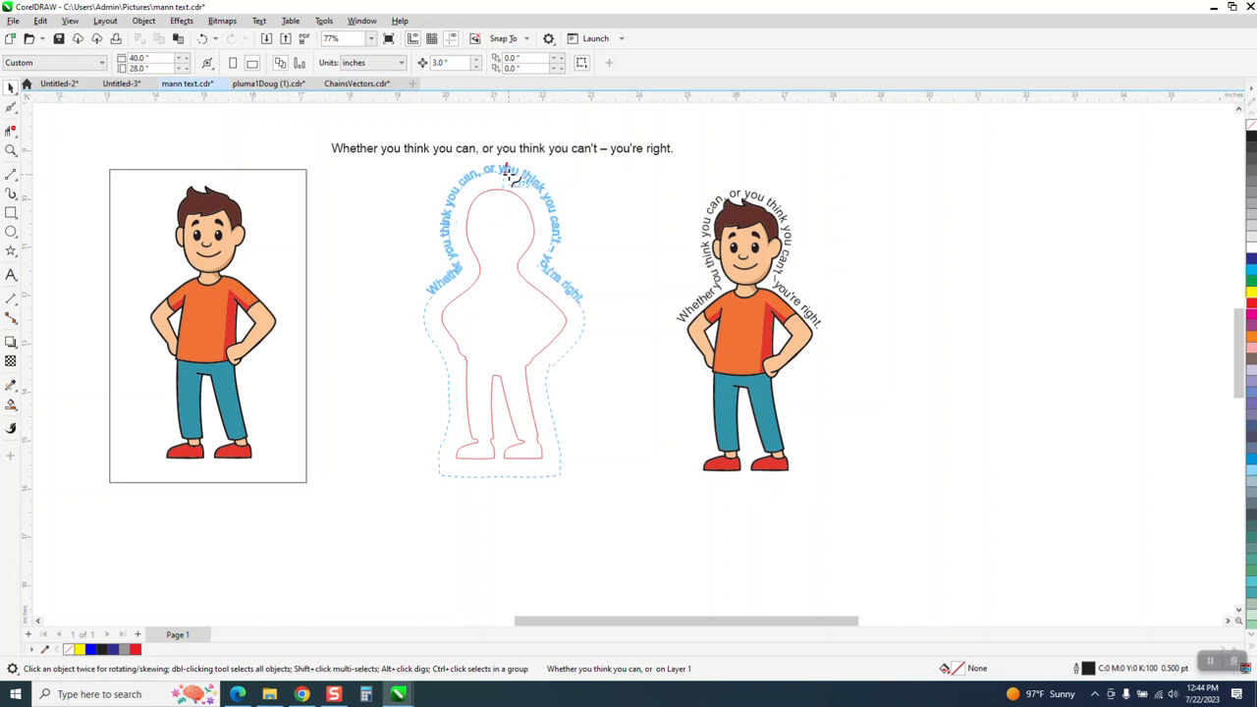
click(507, 180)
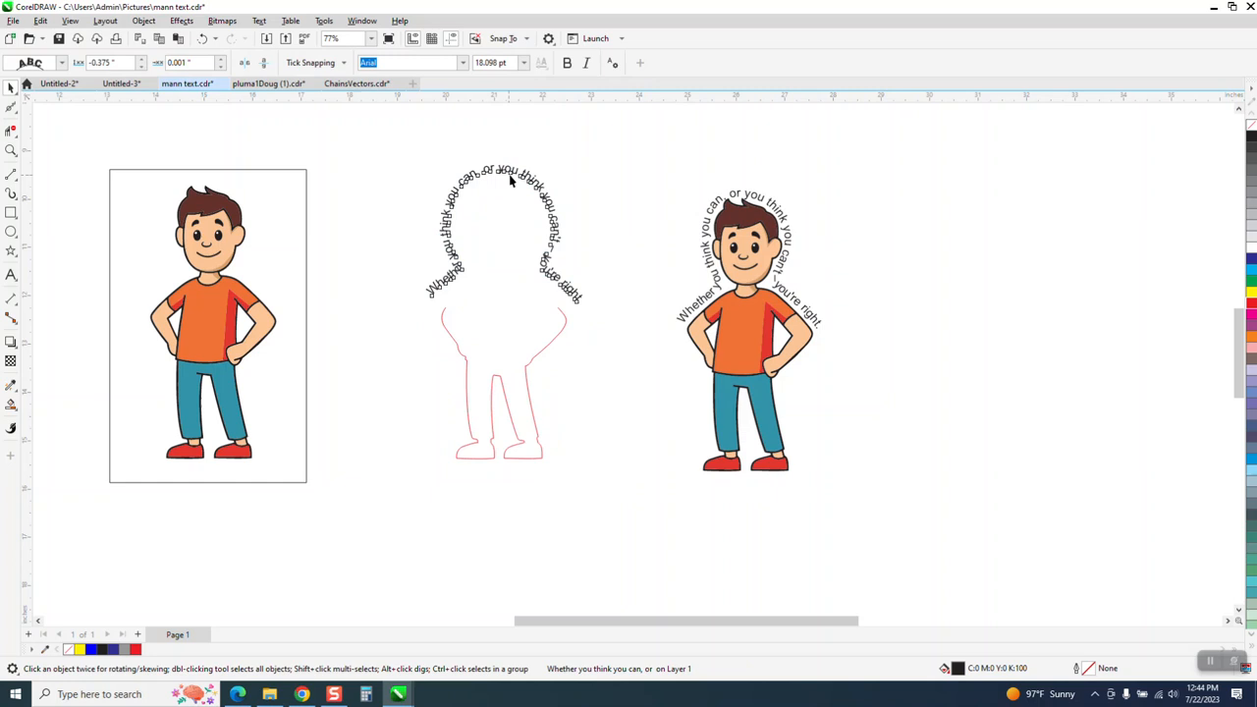
click(11, 151)
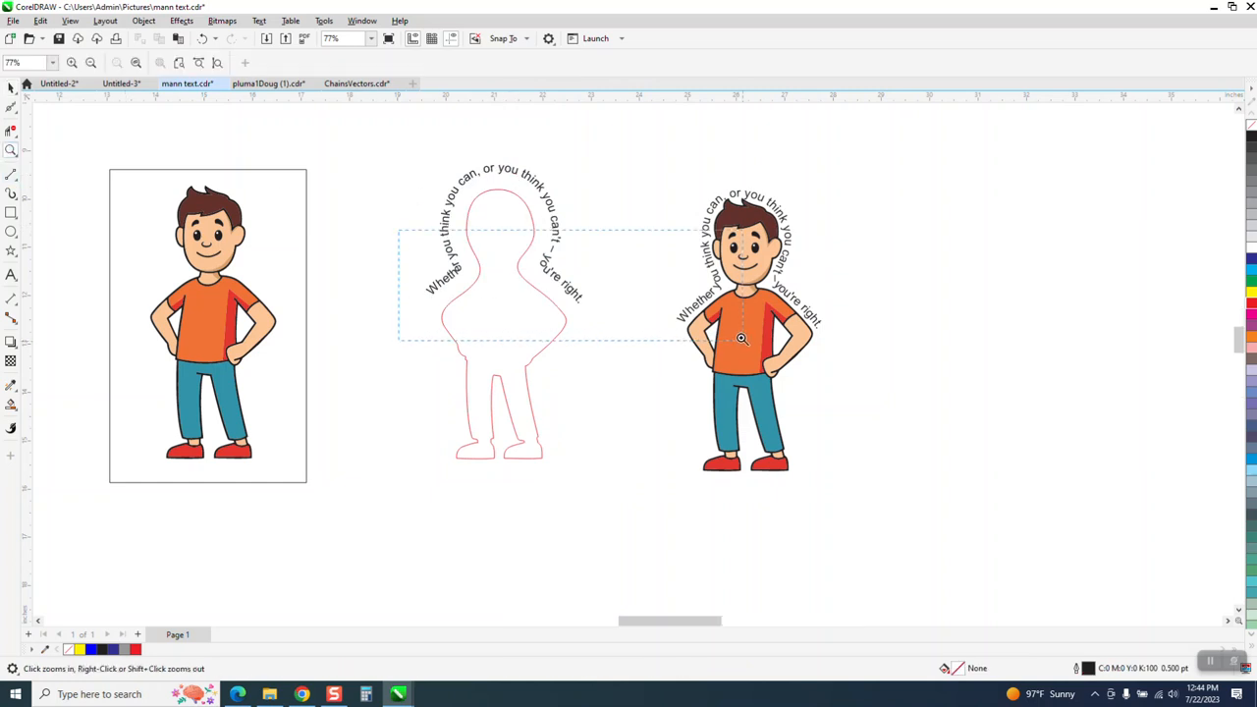
Step: Inspect the fitted quote, undo the fitting twice, and select the bare silhouette outline
click(738, 339)
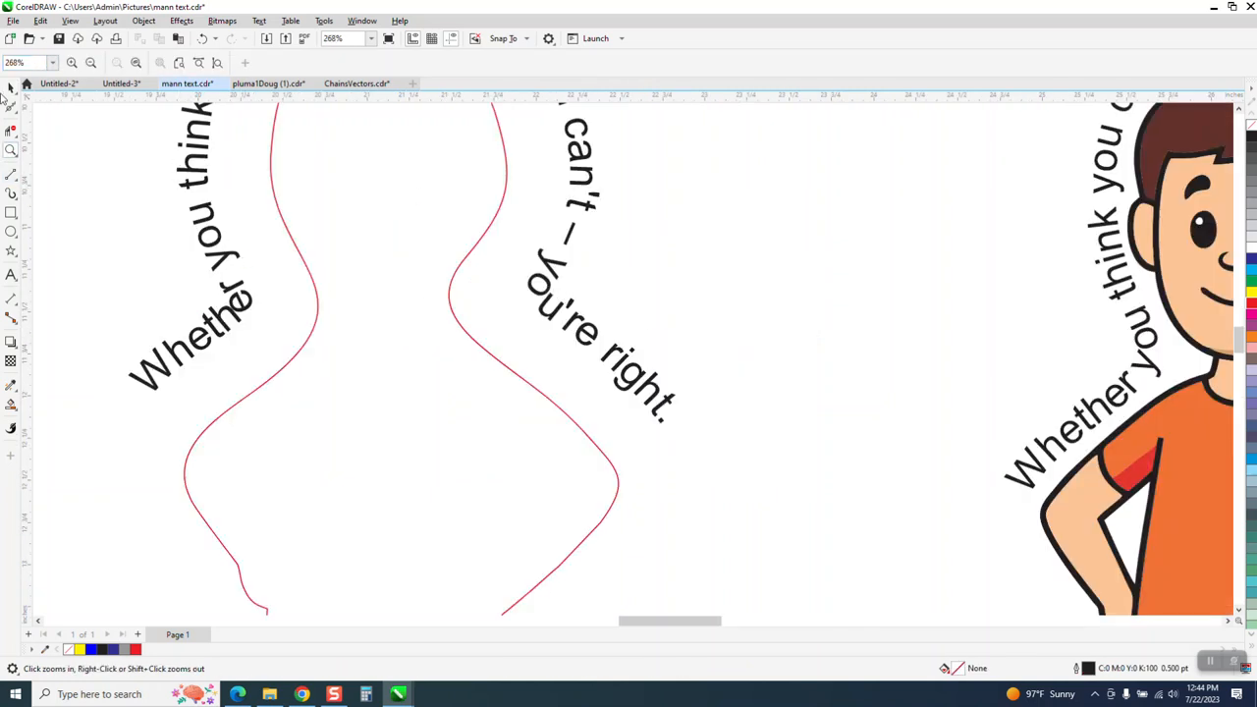
click(11, 89)
scroll(441, 318, down, 1)
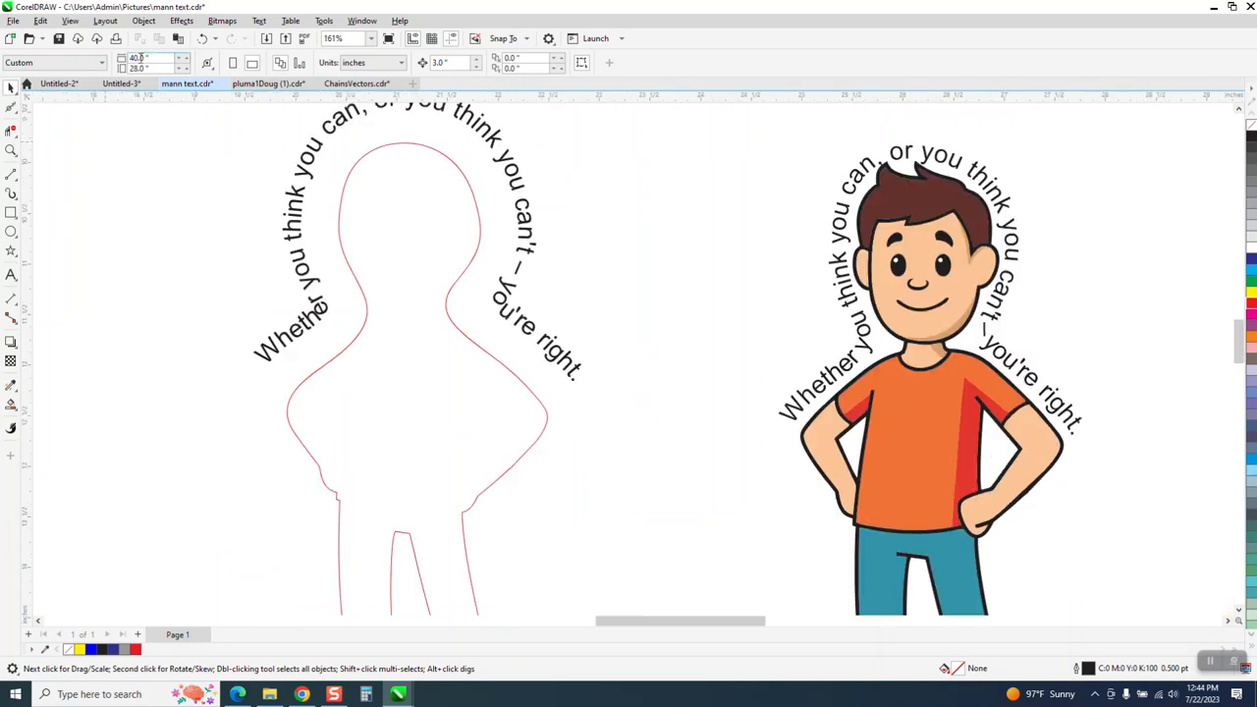
click(202, 38)
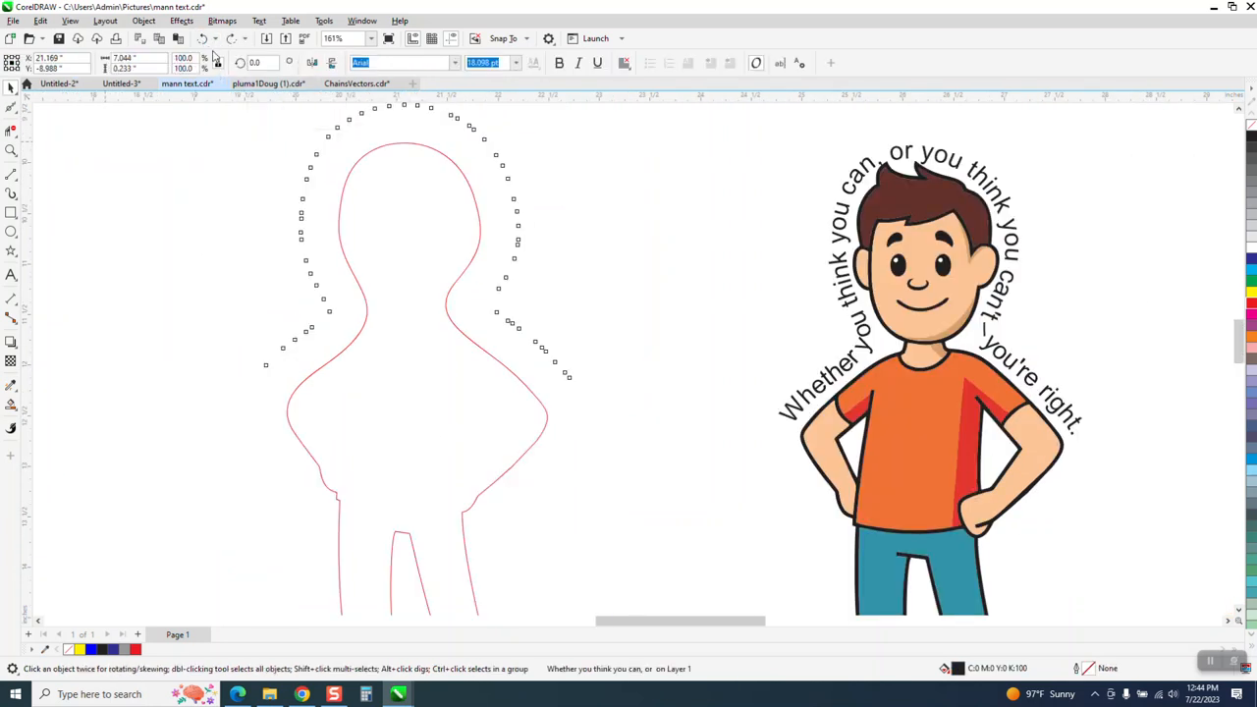
click(202, 38)
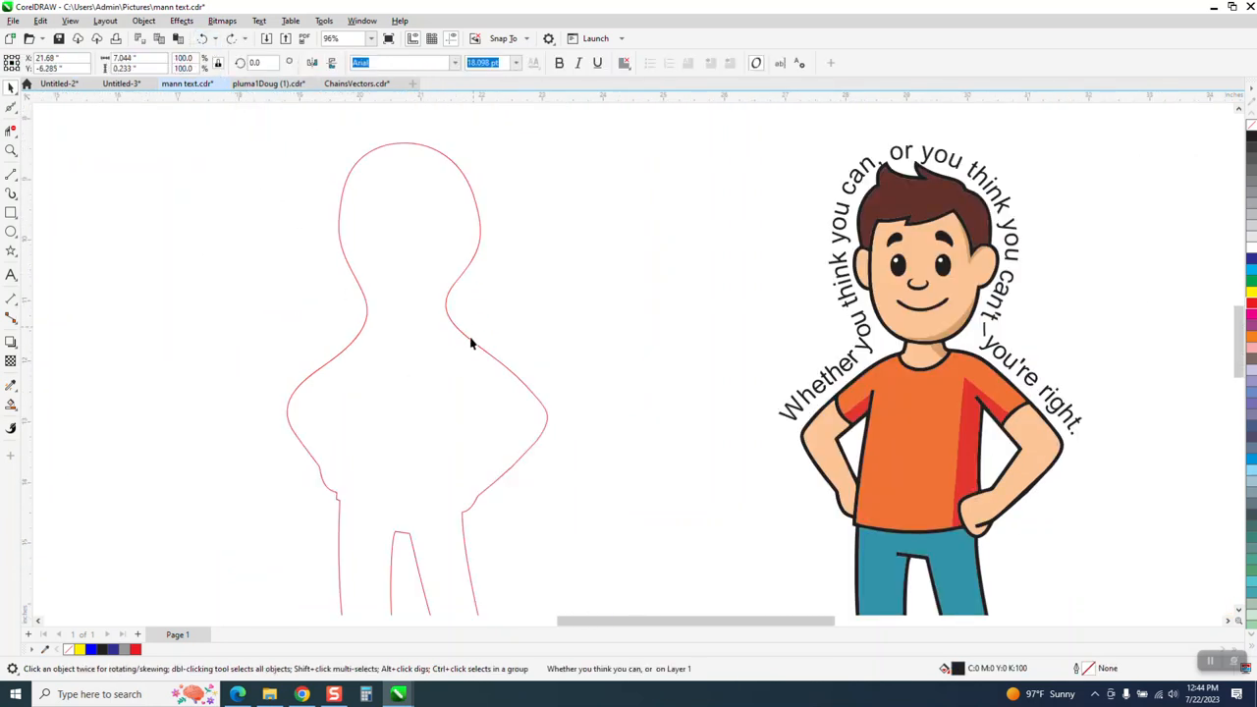
scroll(470, 344, down, 1)
click(468, 358)
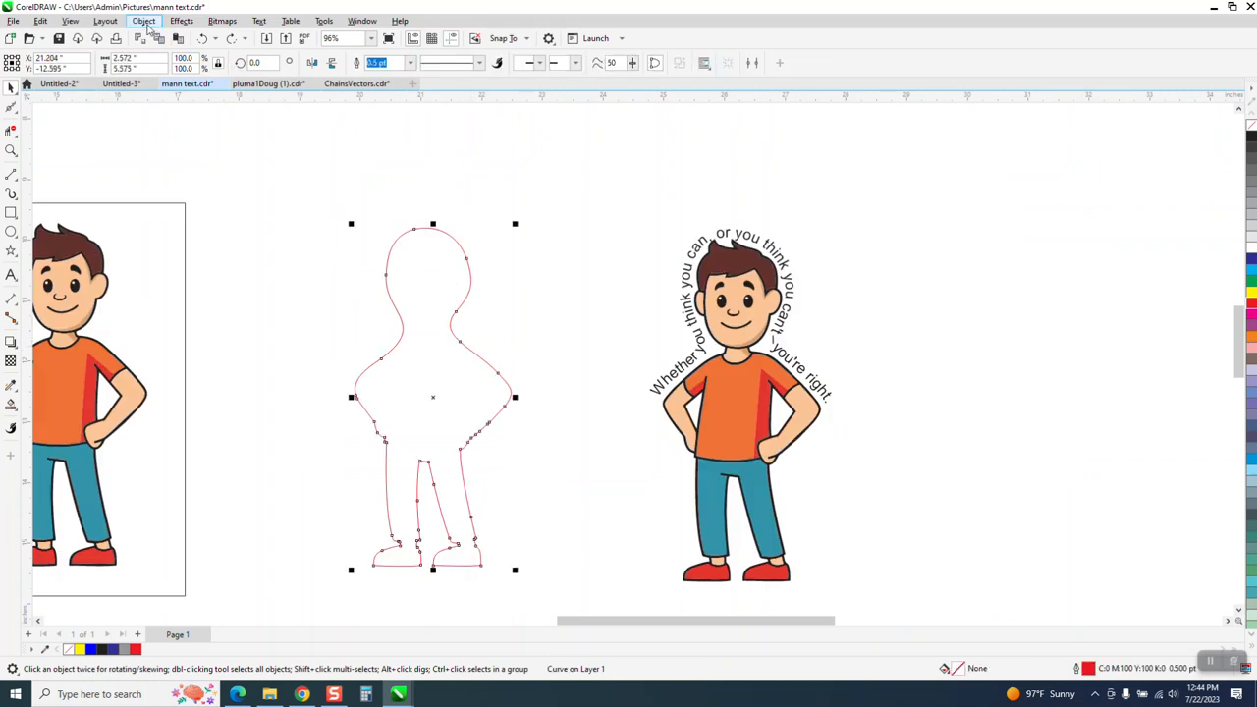
Step: Give the silhouette outline an outer contour with a 0.3-inch offset, replacing a trial 0.1-inch one
click(181, 21)
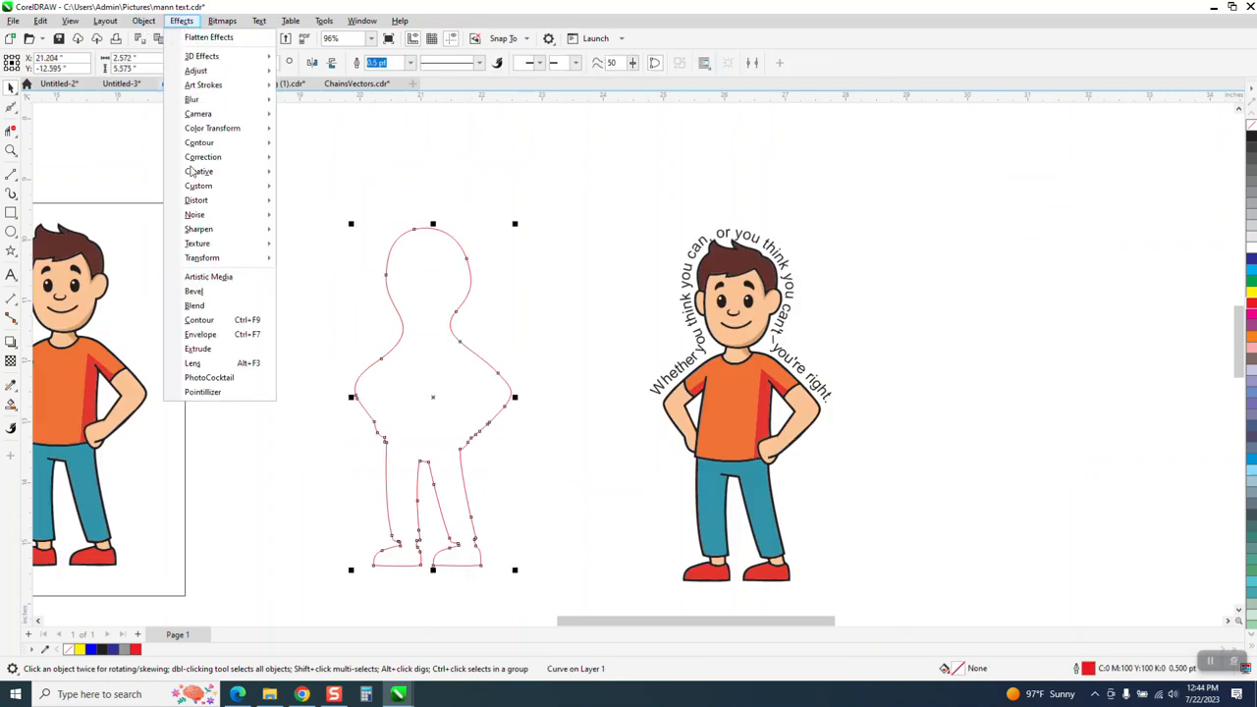
click(201, 320)
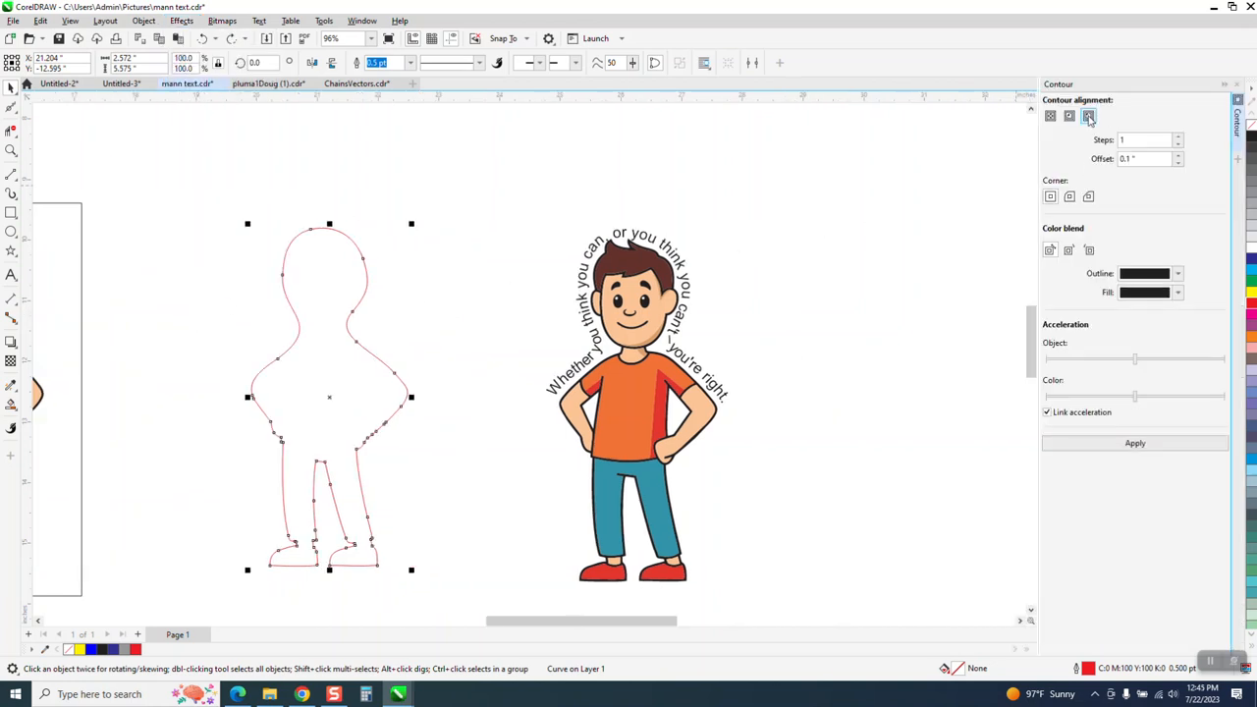
click(1152, 444)
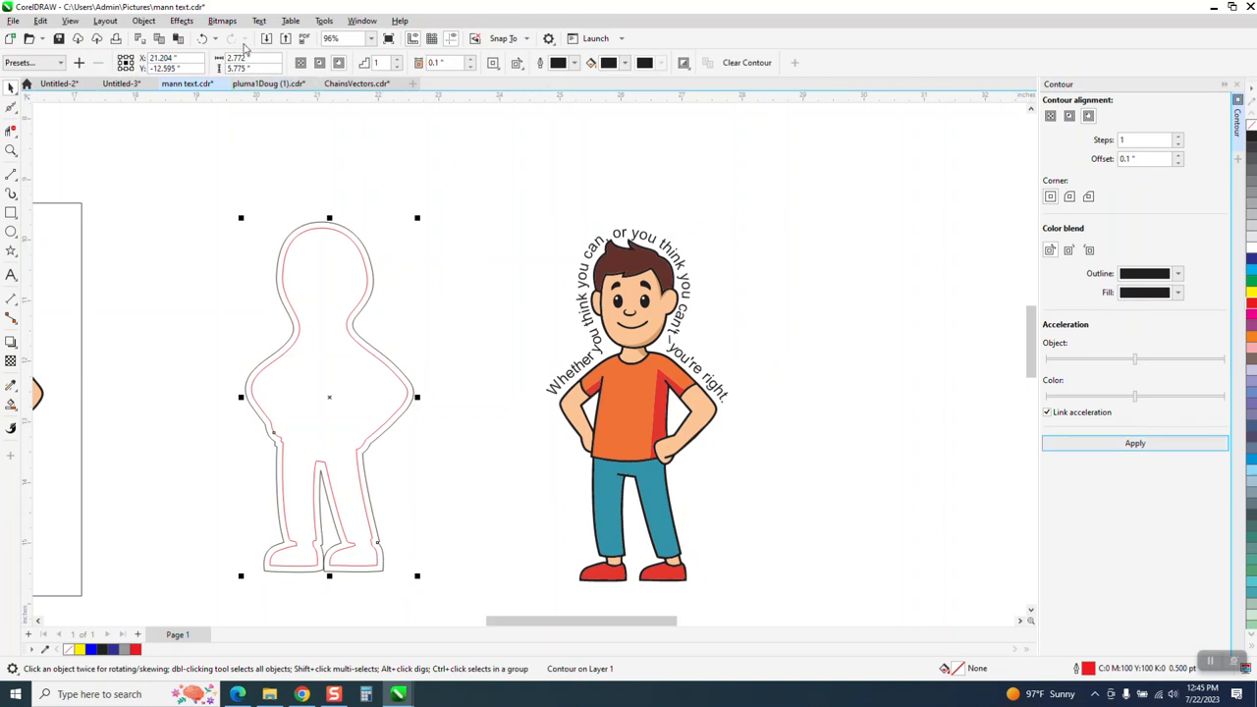
click(203, 39)
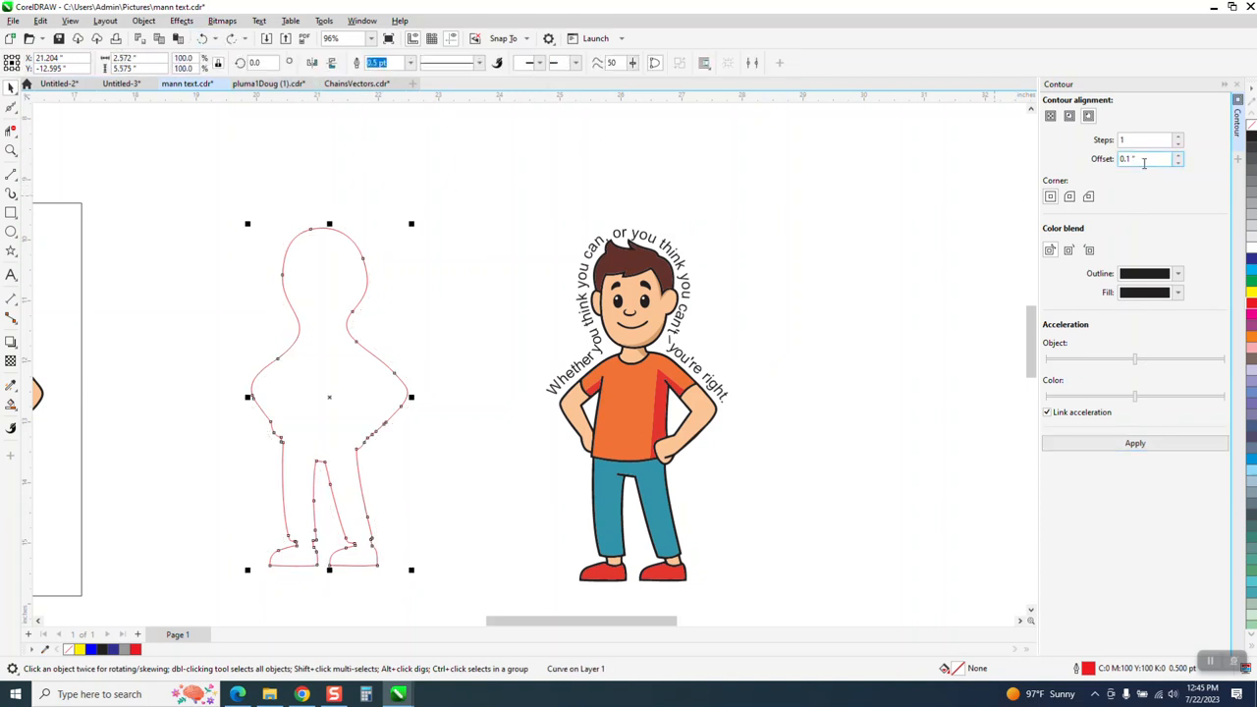
text(.3)
click(1139, 447)
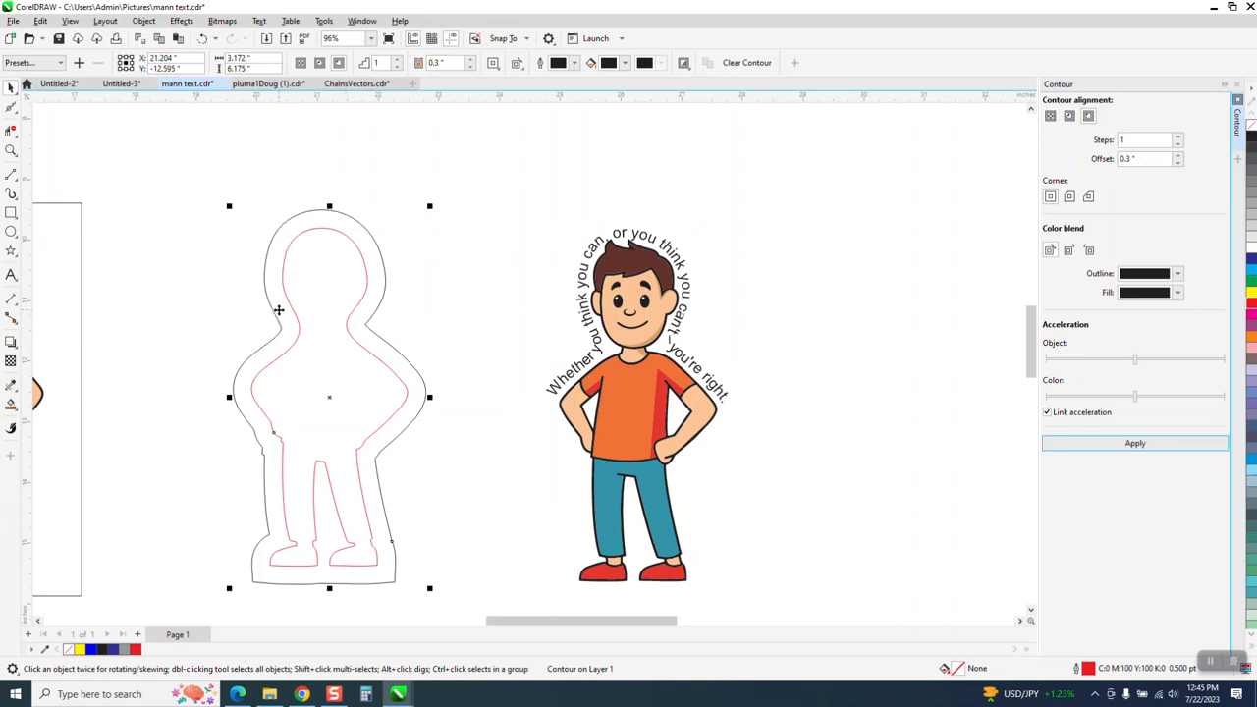
click(144, 21)
Step: Break the contour apart, move the inner pink silhouette 6 inches right, and select the outer outline
click(182, 323)
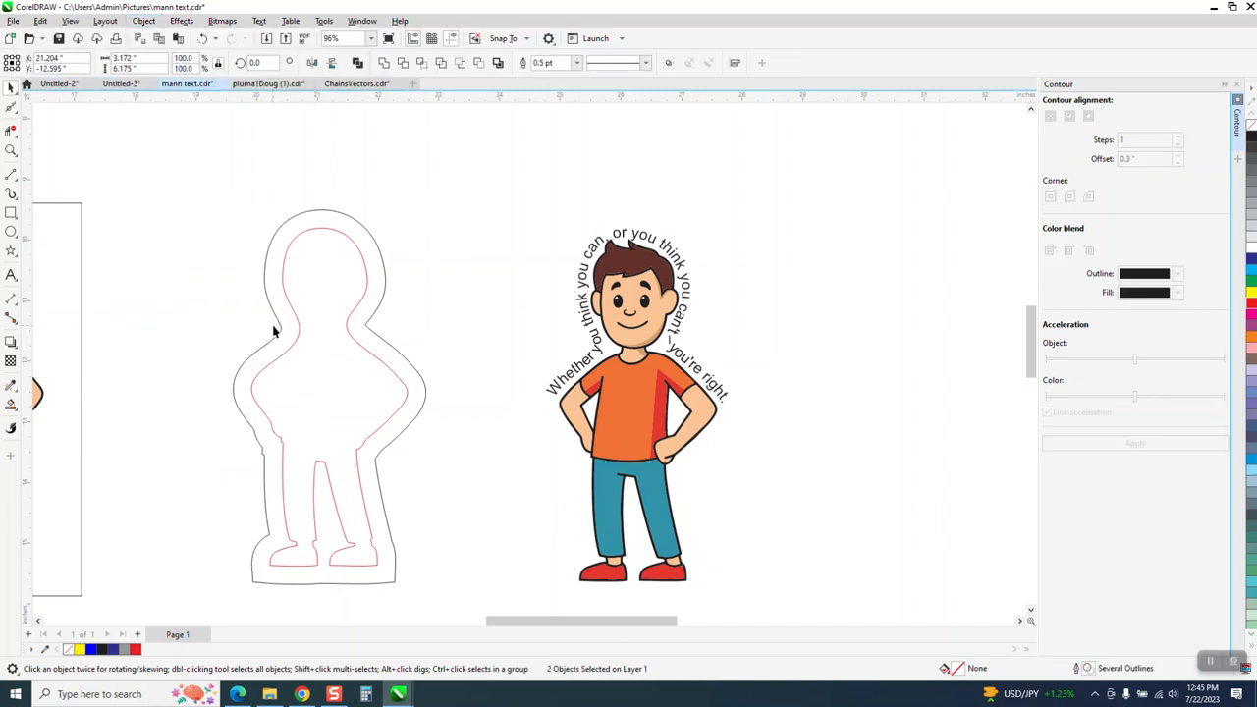
click(298, 332)
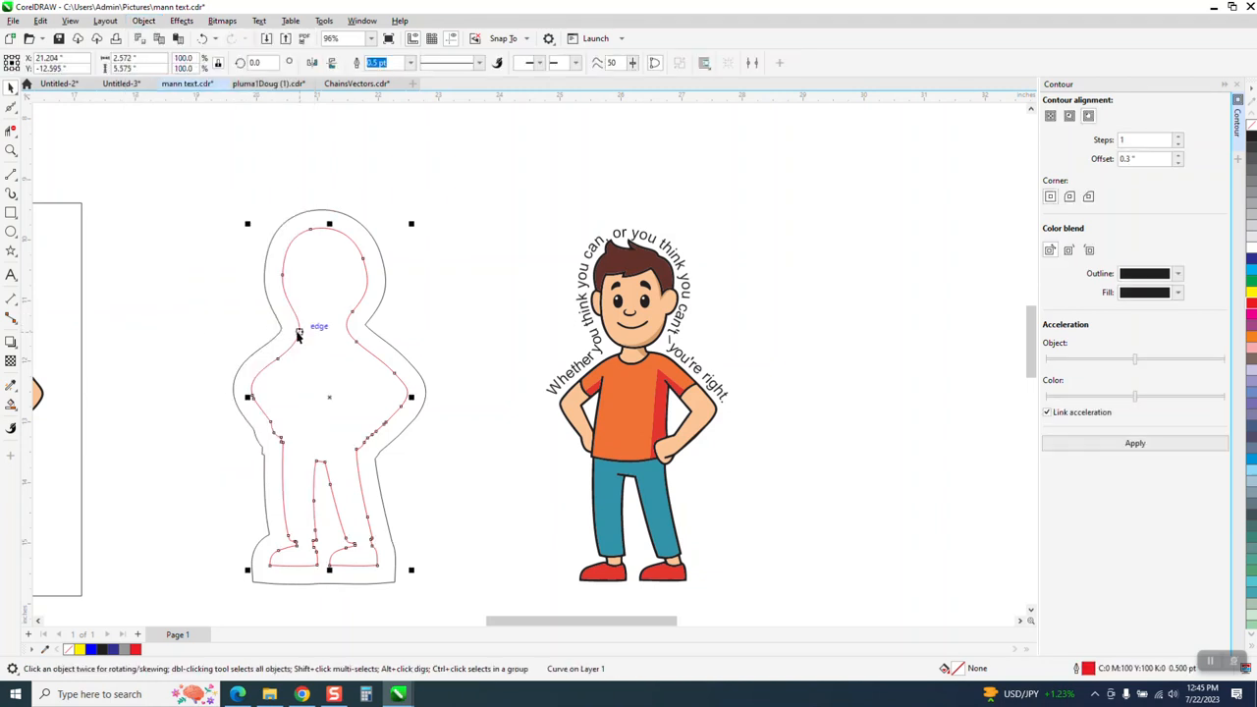
key(Right)
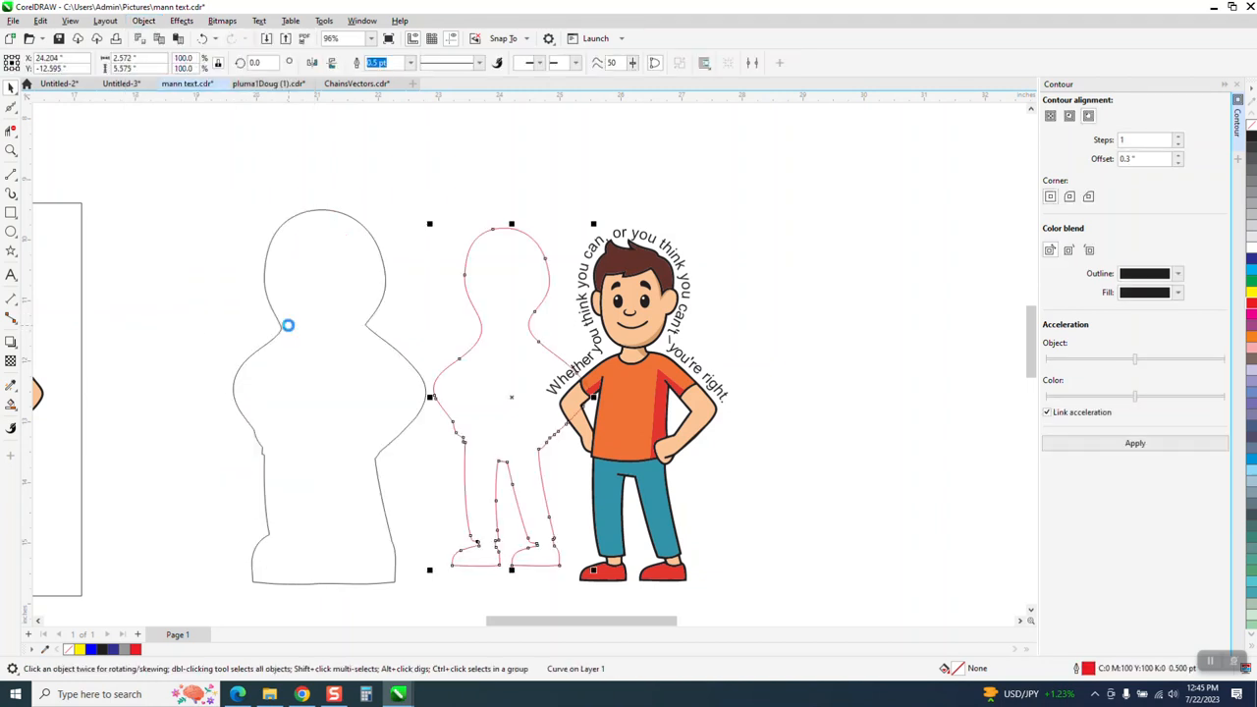
key(Right)
click(284, 337)
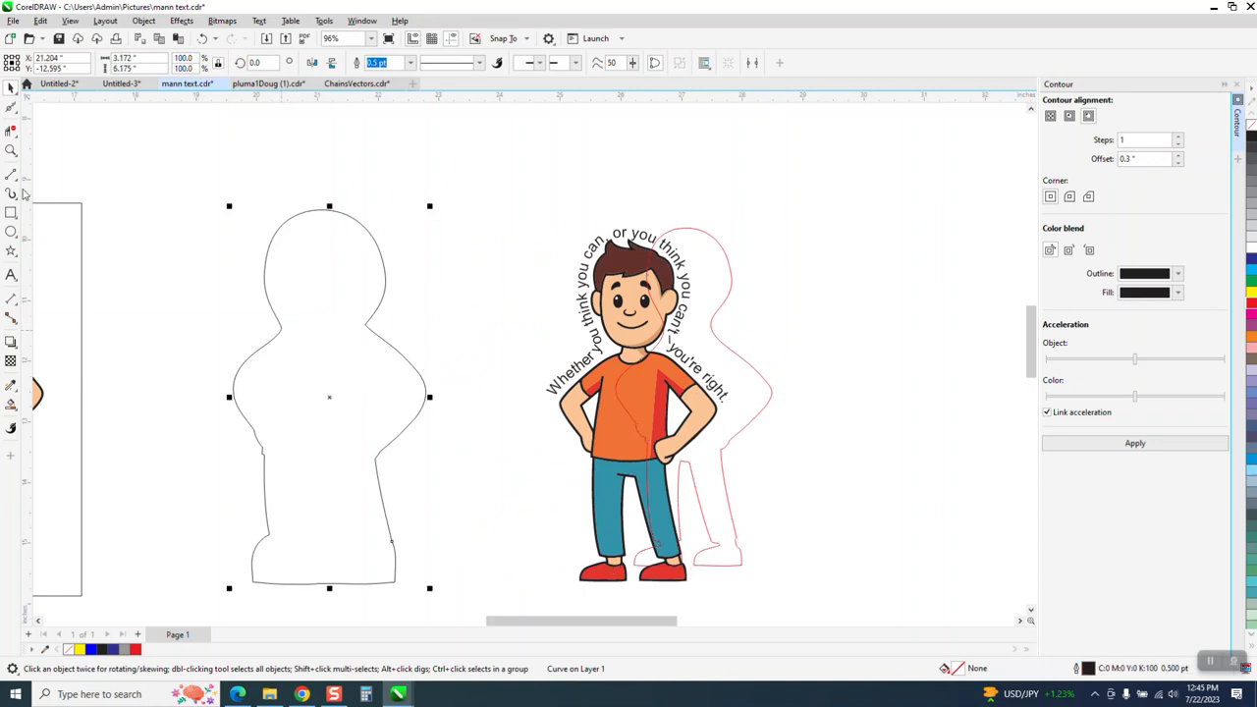
Step: Try deleting the outer outline's left and right neck nodes, then undo both deletions
click(16, 115)
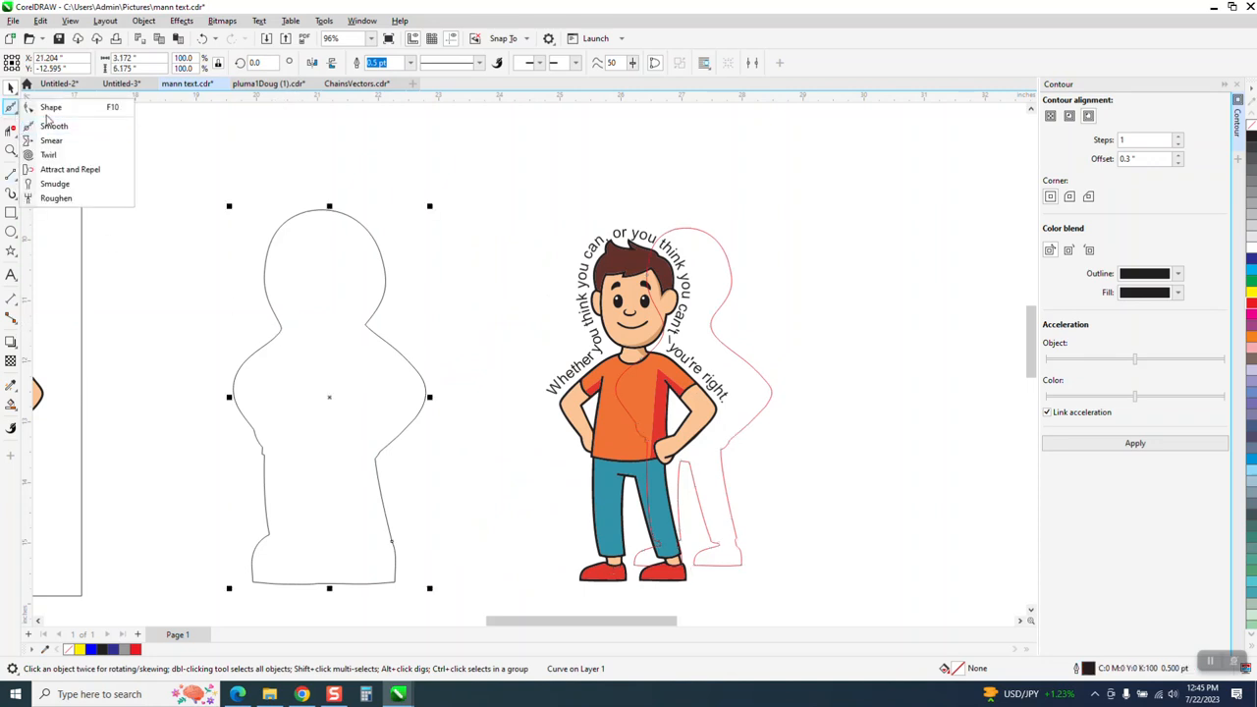
click(39, 107)
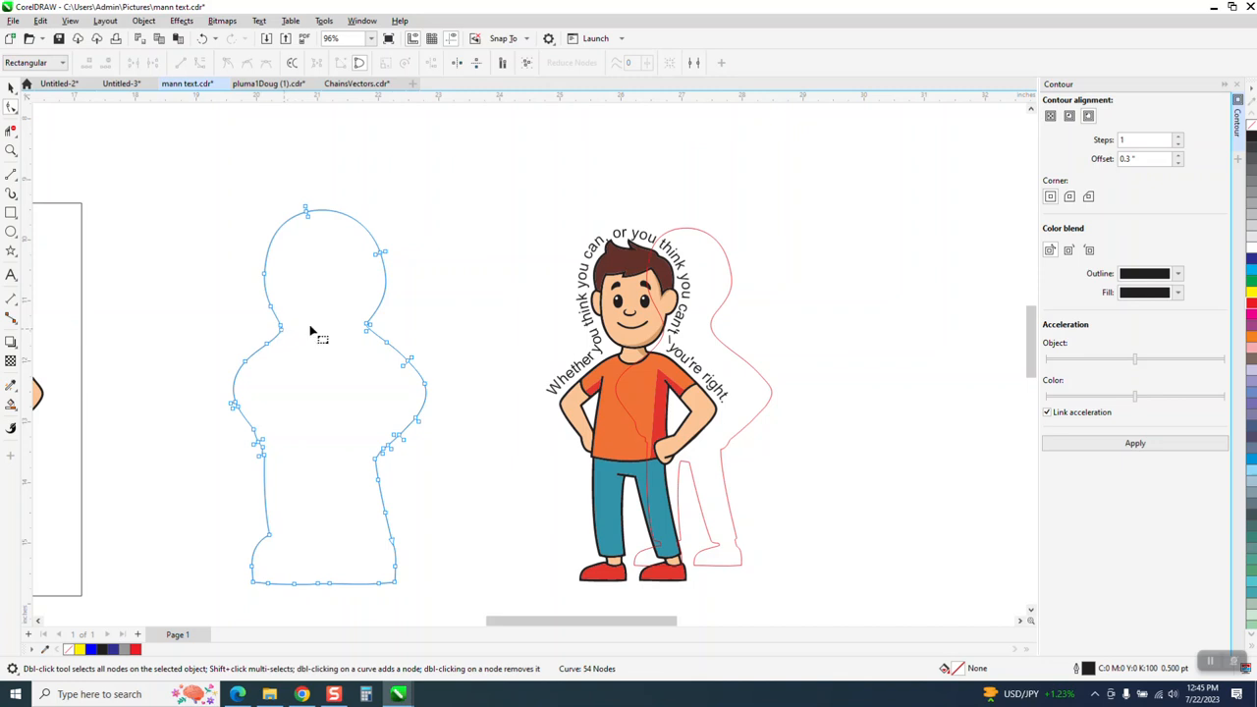
drag(303, 316, 273, 348)
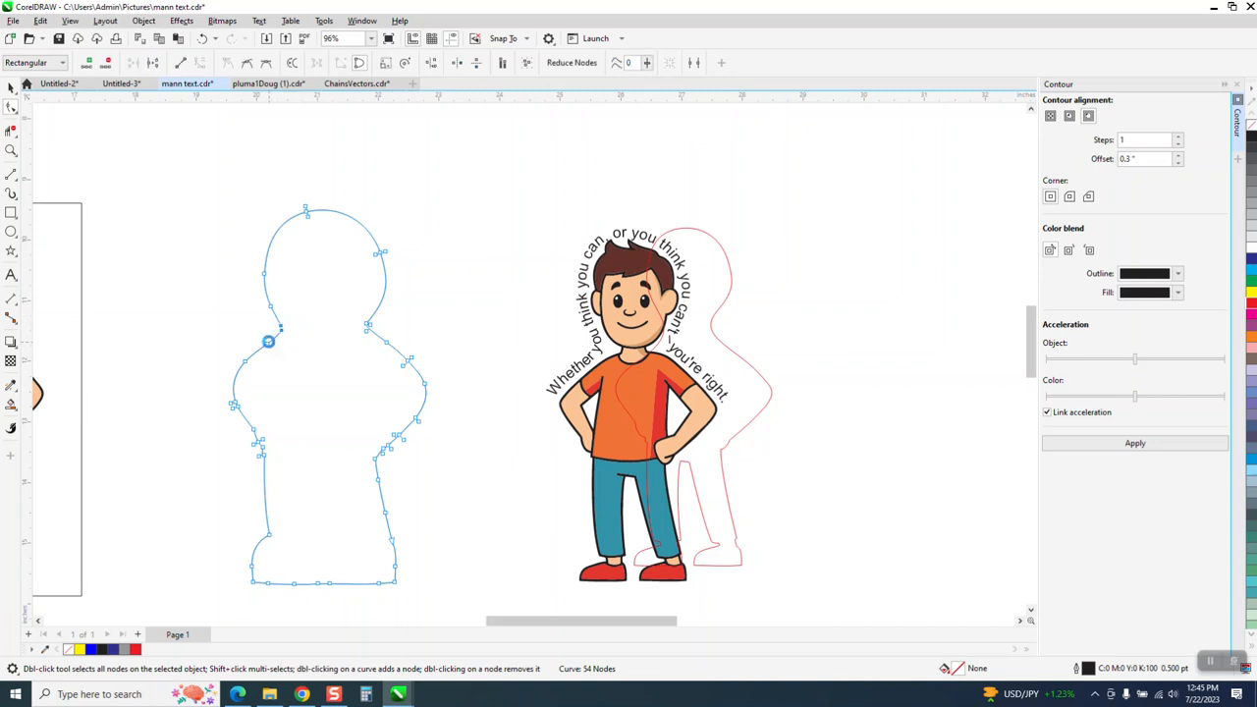
key(Delete)
drag(356, 316, 373, 356)
key(Delete)
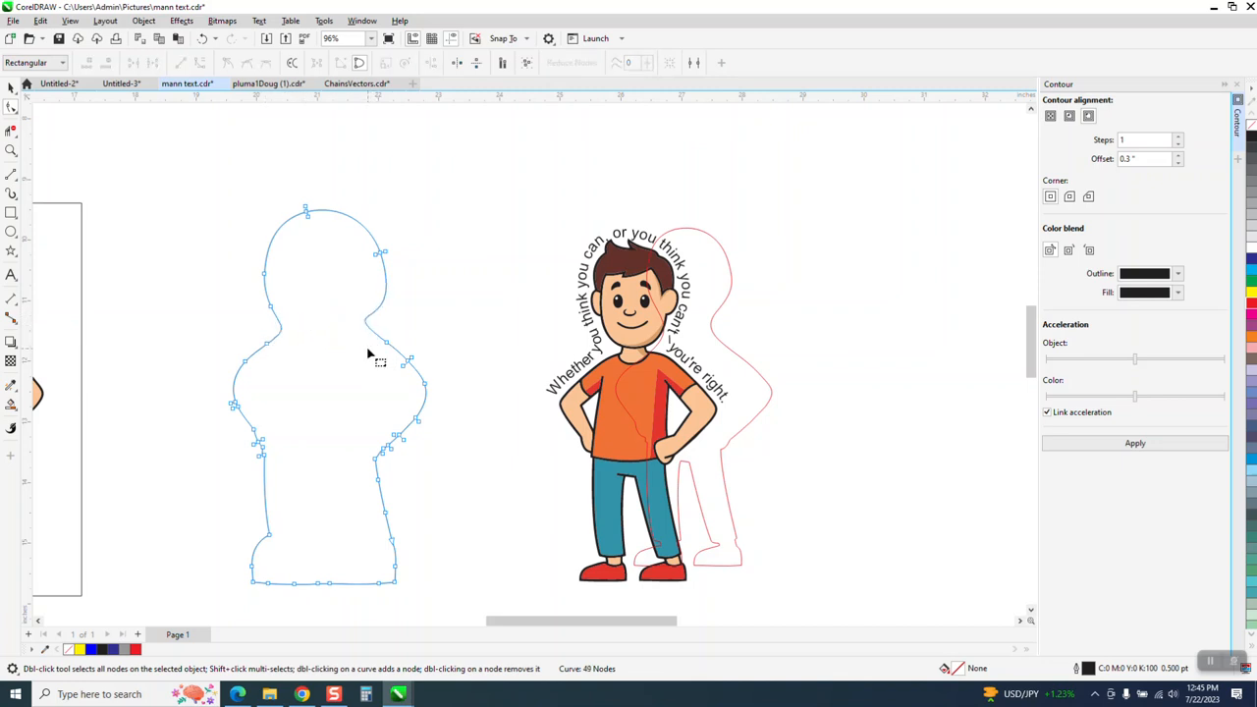
click(201, 39)
click(201, 39)
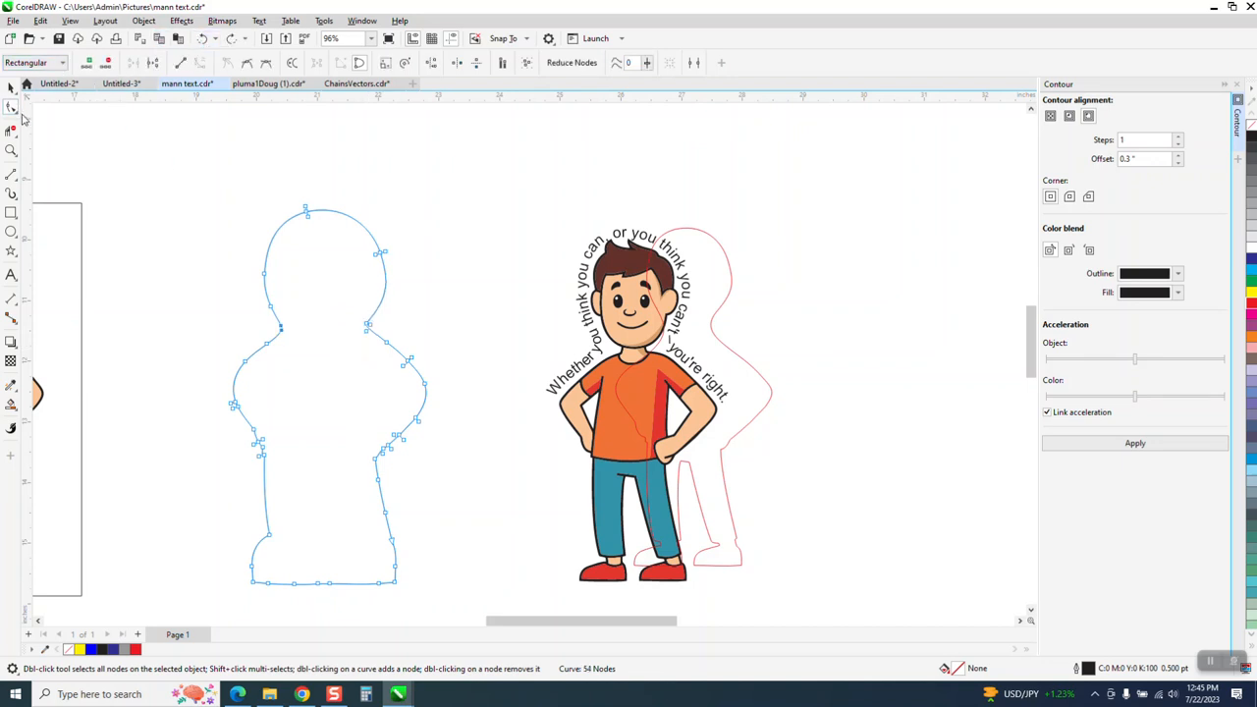
click(18, 114)
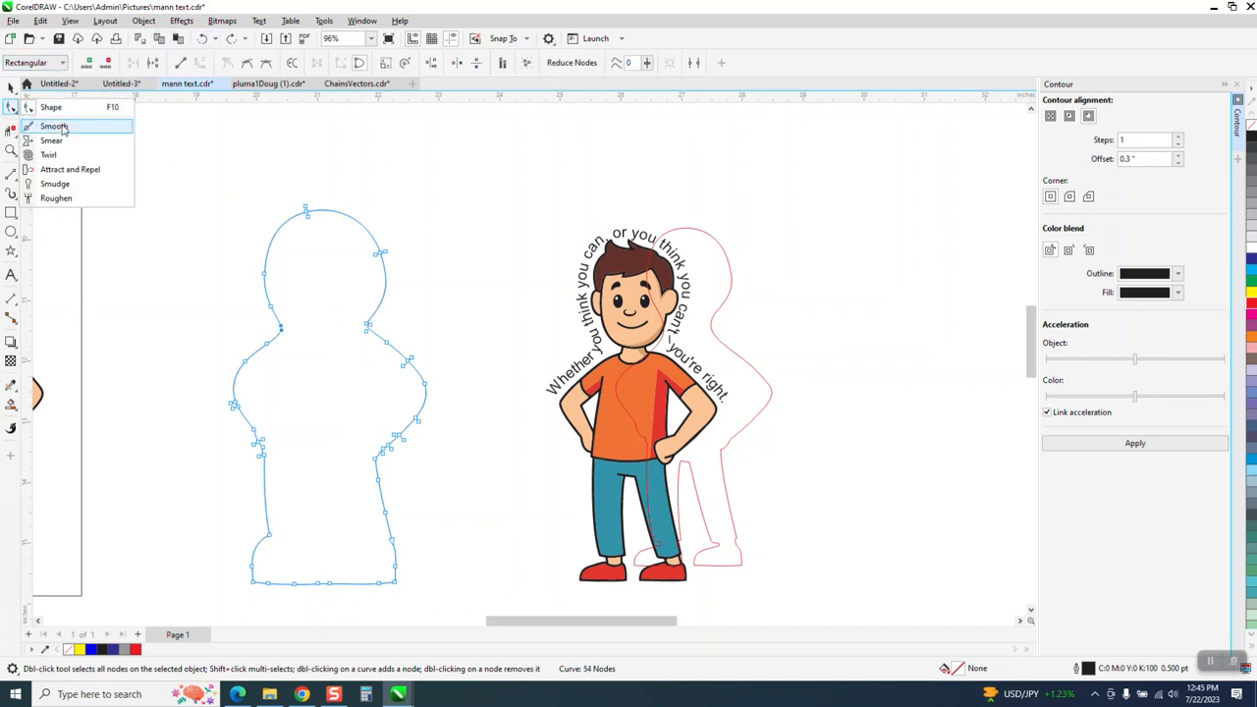
Step: Smooth the neck notch and both sides of the neck on the offset outline with the Smooth tool
click(49, 124)
mouse_move(272, 318)
mouse_down()
mouse_move(275, 337)
mouse_move(368, 325)
mouse_move(379, 340)
mouse_up()
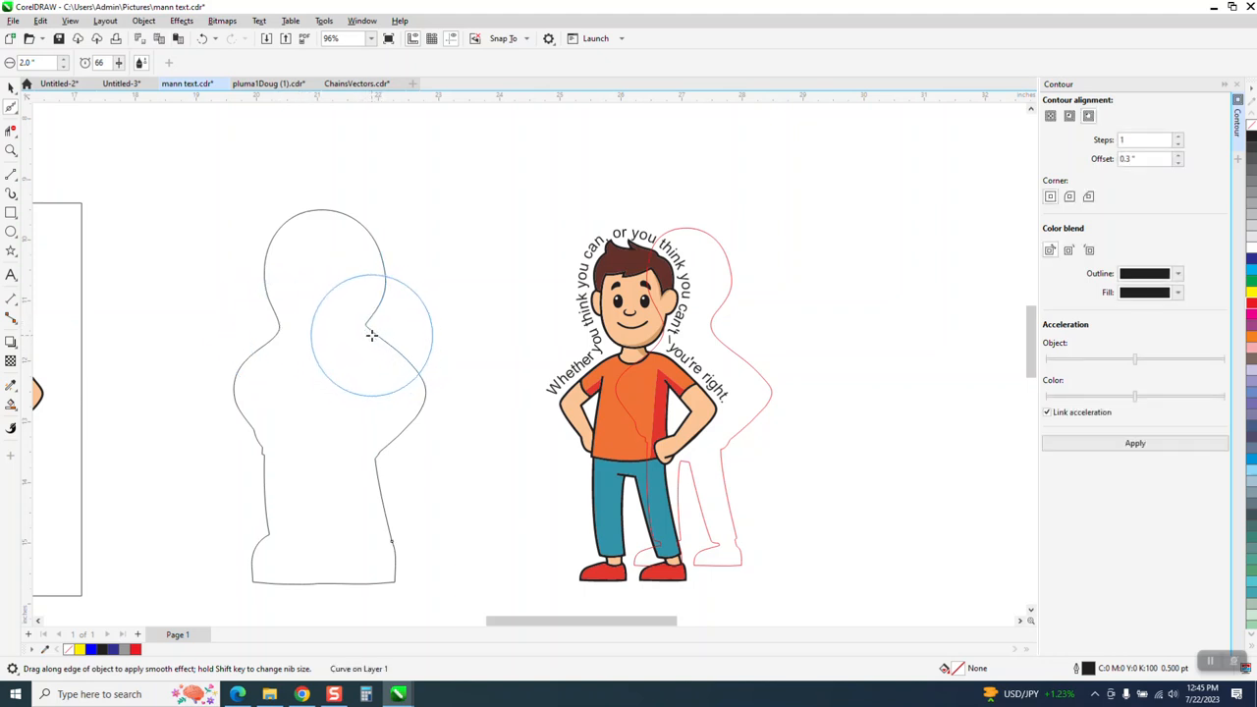
drag(380, 340, 380, 340)
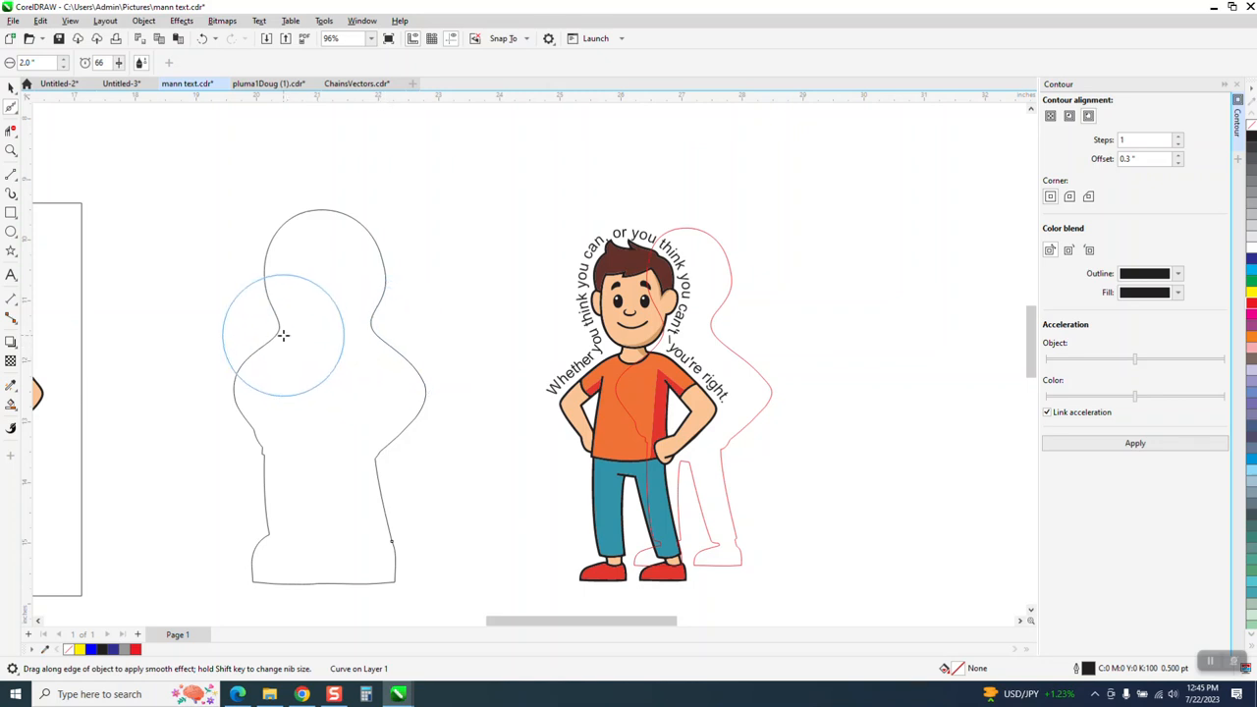
drag(270, 346, 264, 352)
drag(333, 350, 374, 289)
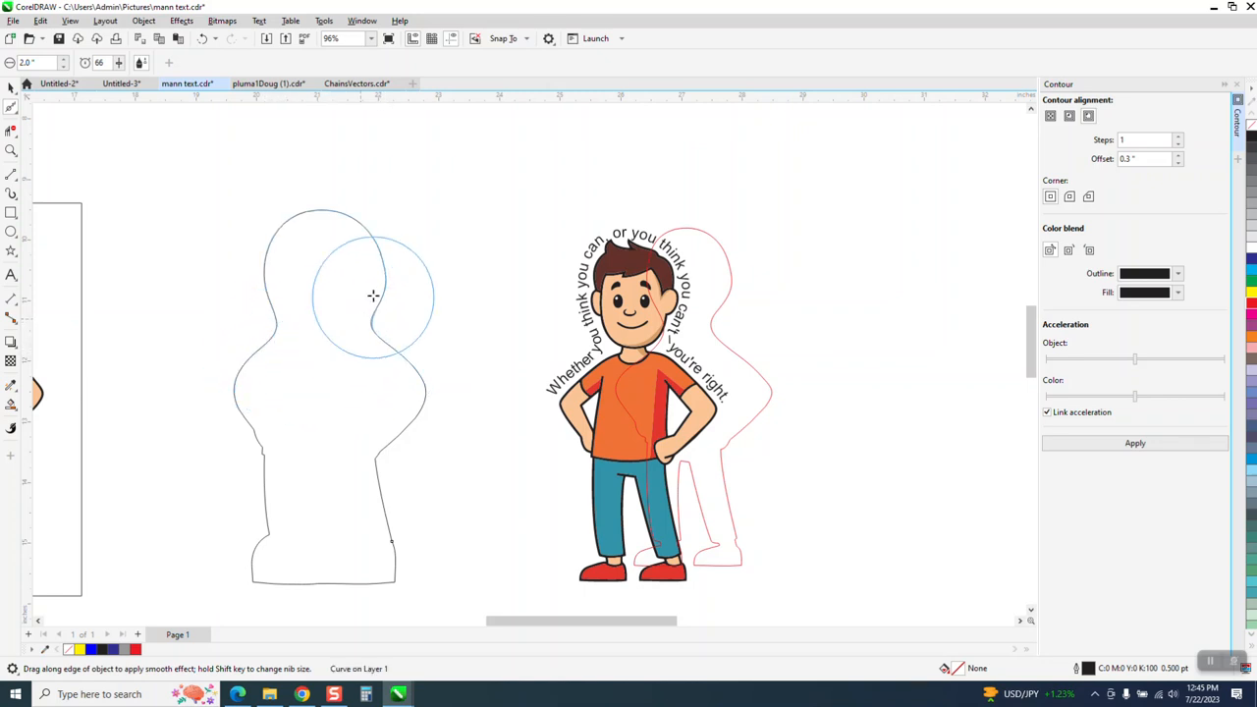
click(10, 89)
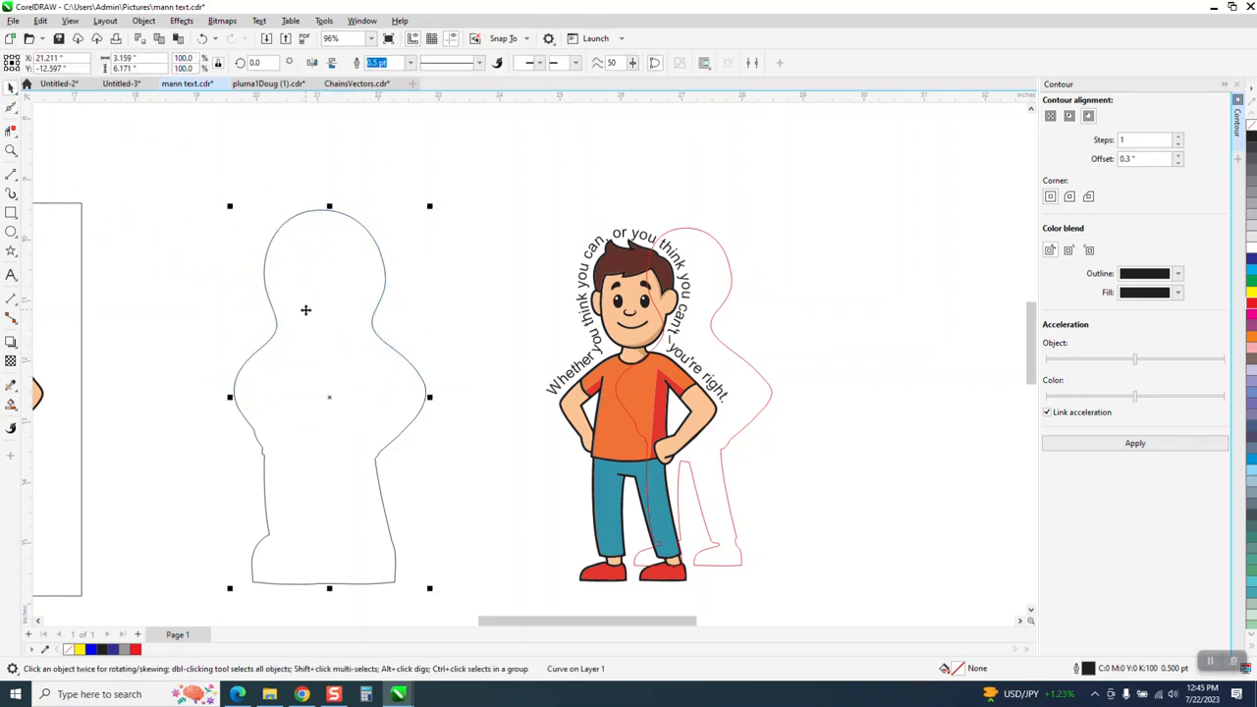
Step: Move the quote down just above the figures and delete the frame around the left boy
scroll(314, 172, down, 2)
scroll(349, 194, down, 1)
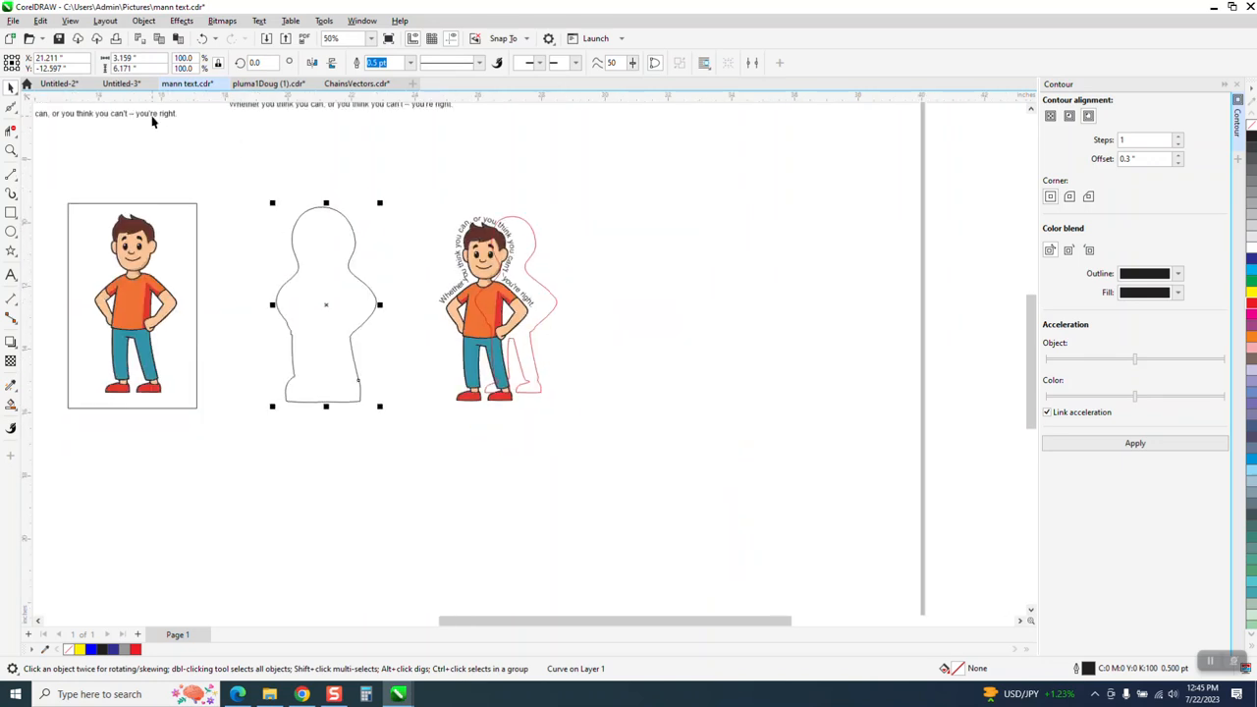
drag(287, 106, 238, 194)
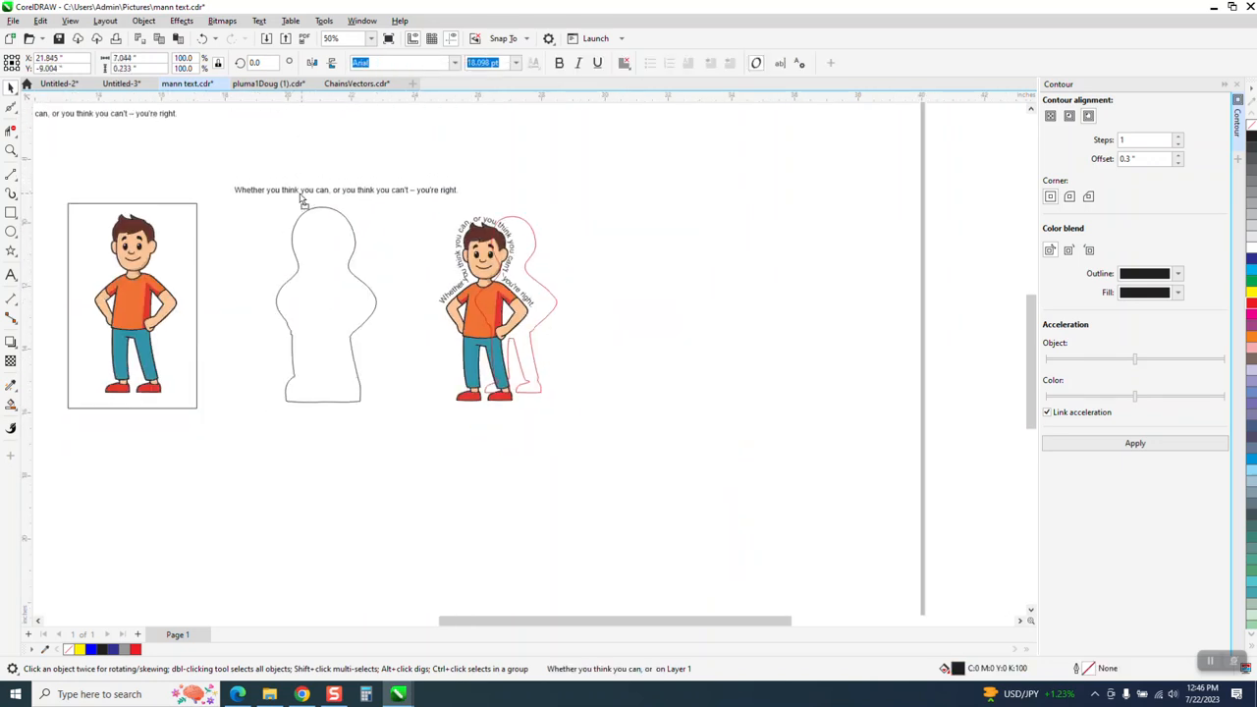
click(197, 231)
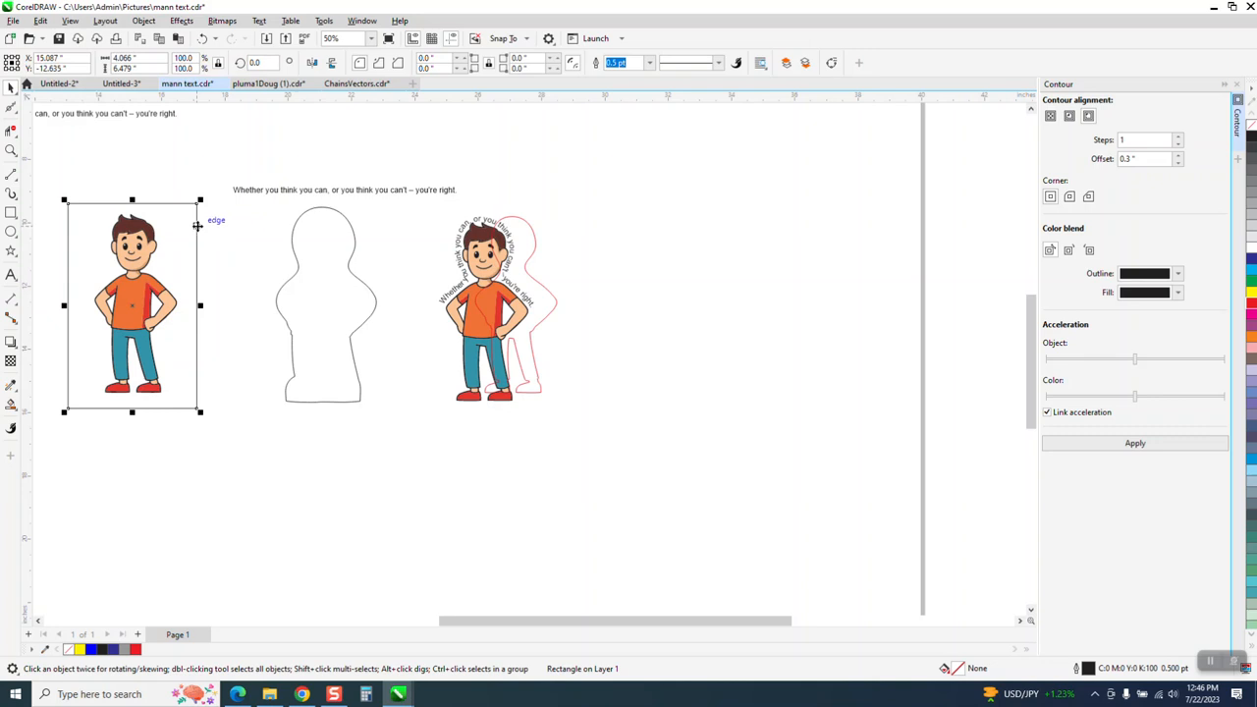
key(Delete)
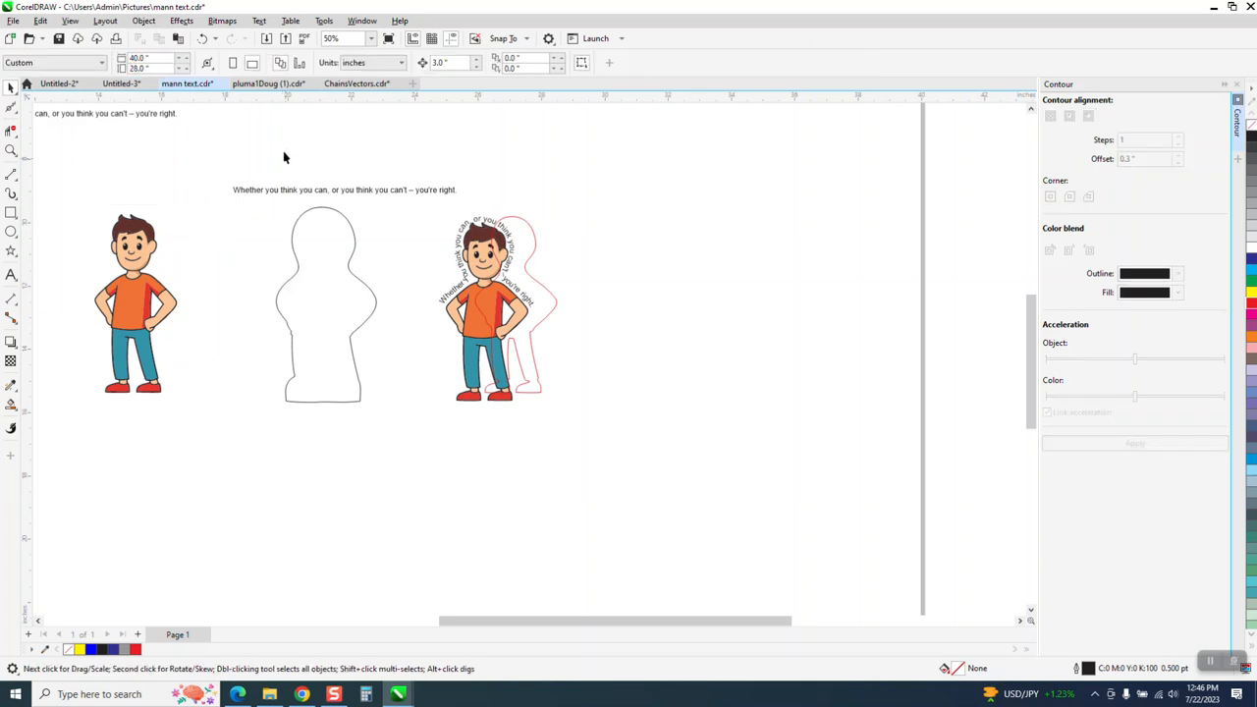
Step: Select the quote text and start Text > Fit Text to Path
click(313, 192)
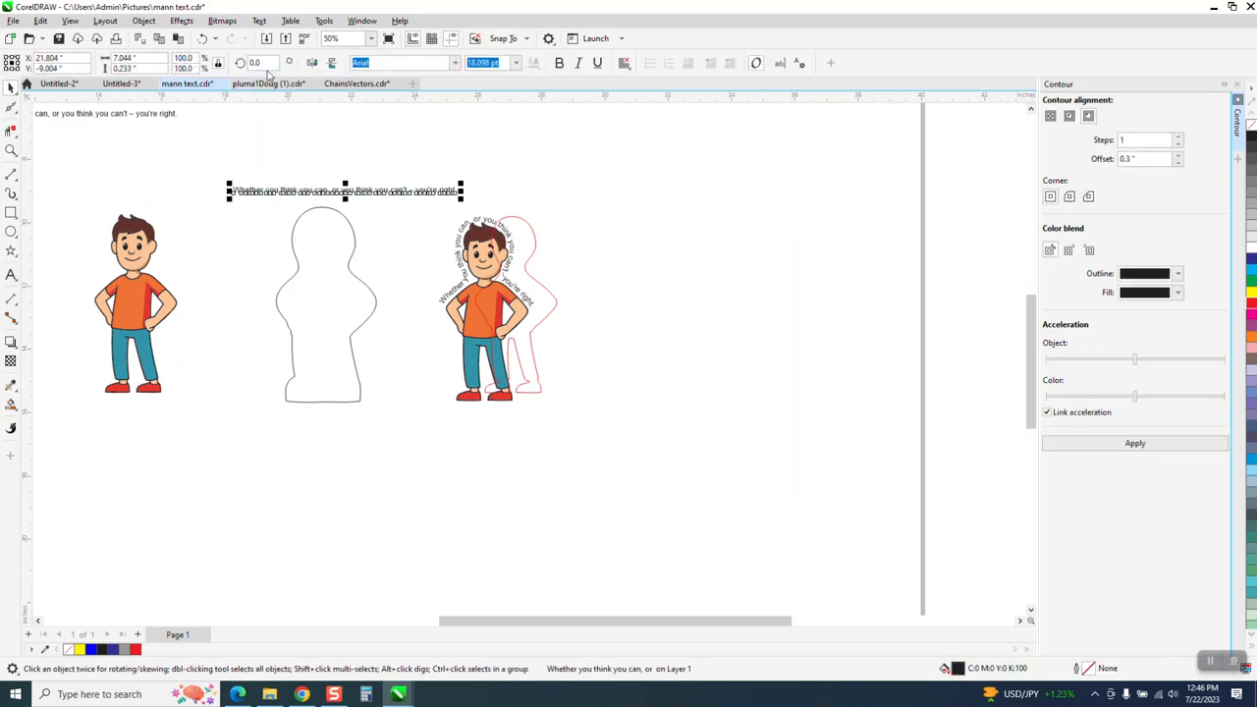
click(259, 20)
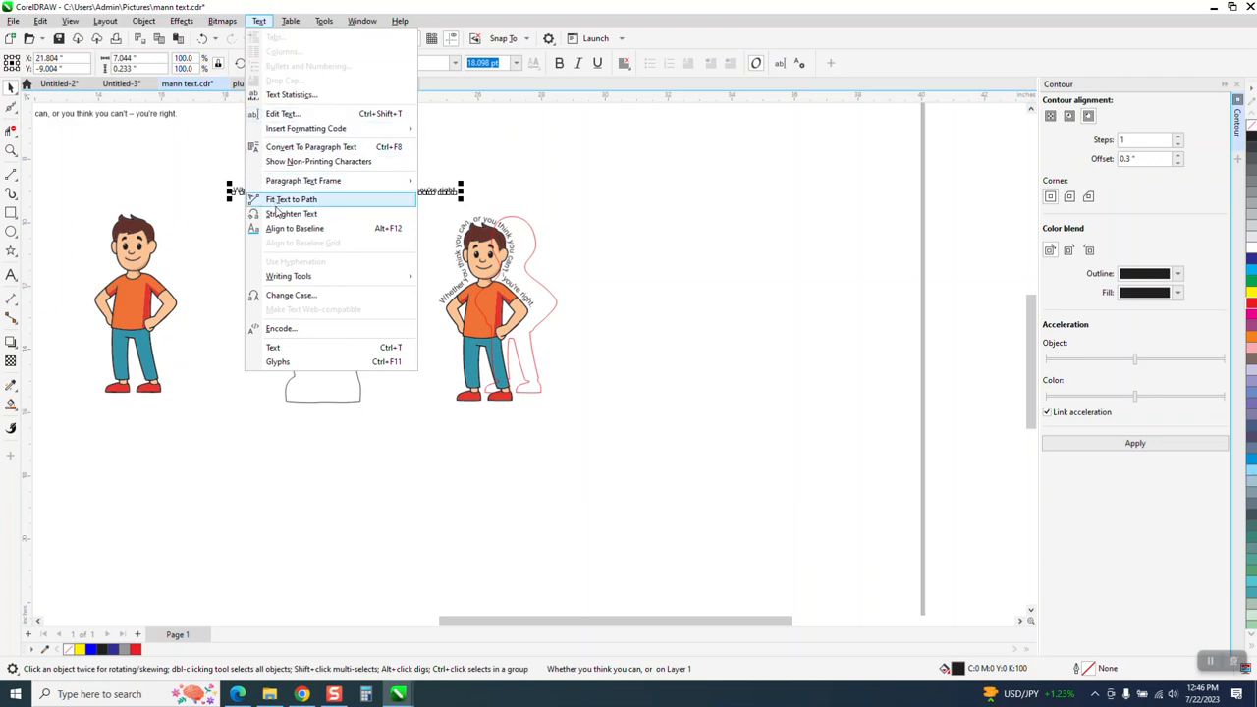
click(277, 203)
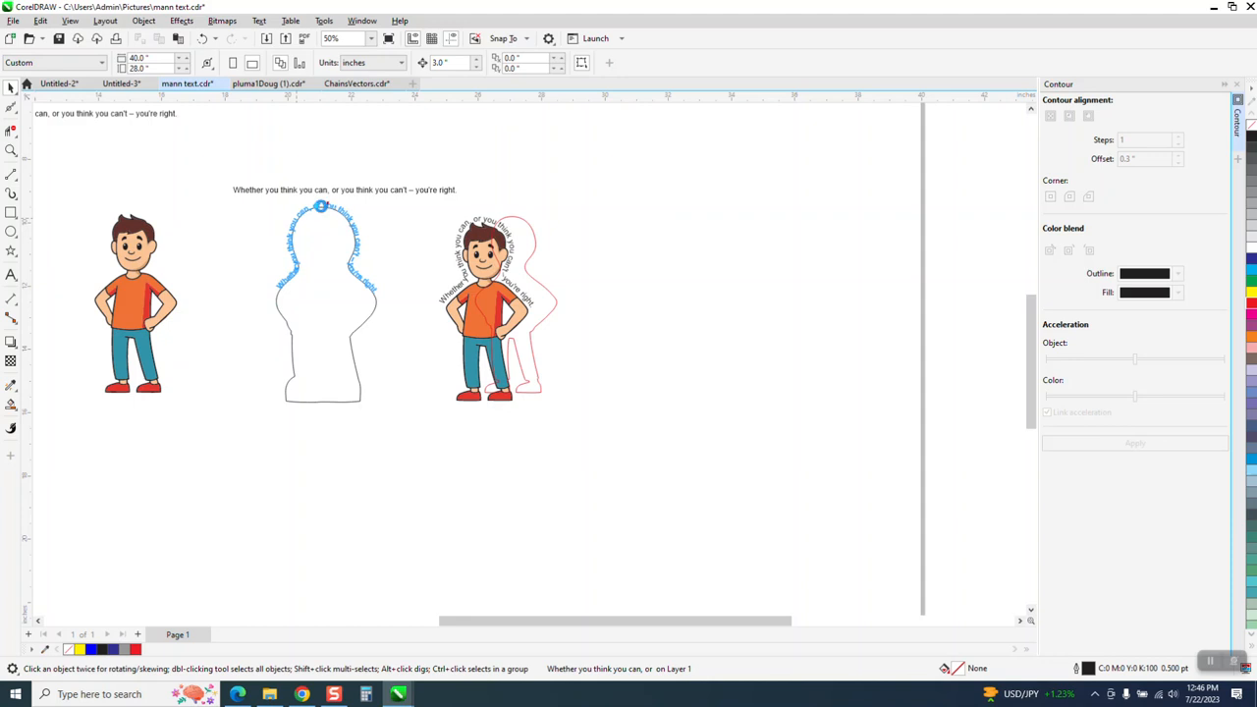
Step: Fit the quote along the silhouette outline, running from shoulder to shoulder over the head
click(323, 211)
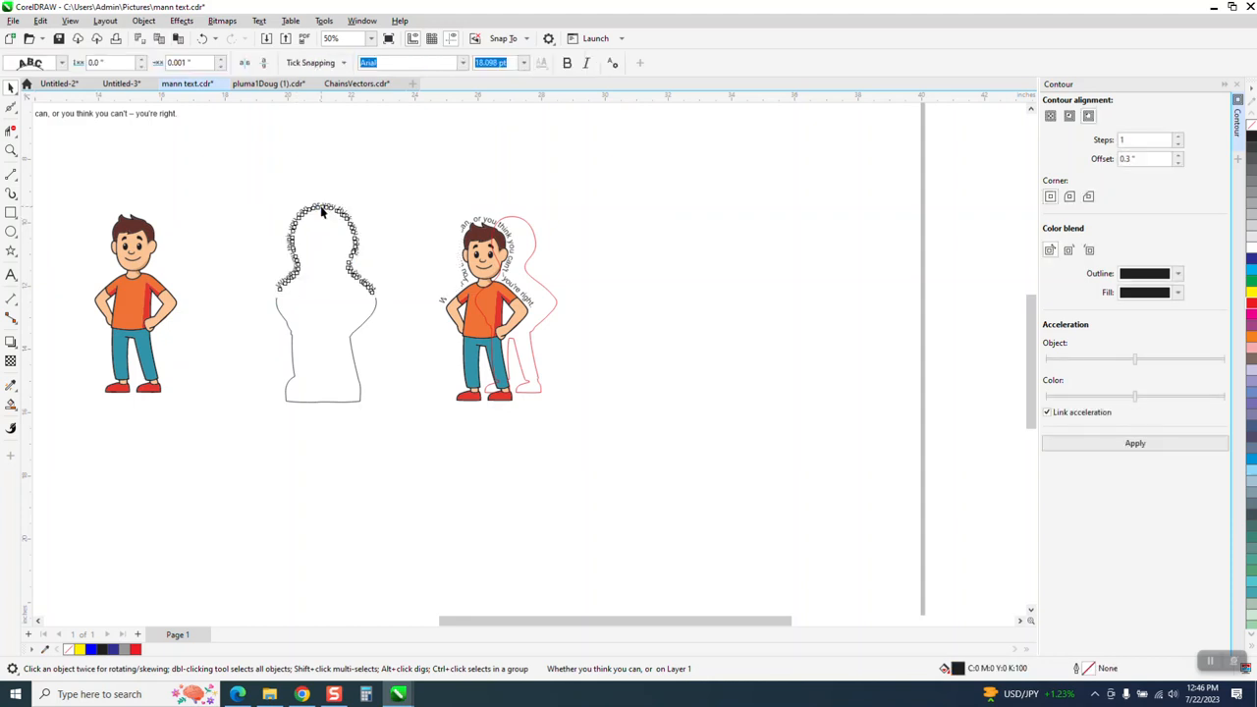
click(12, 151)
drag(213, 192, 444, 347)
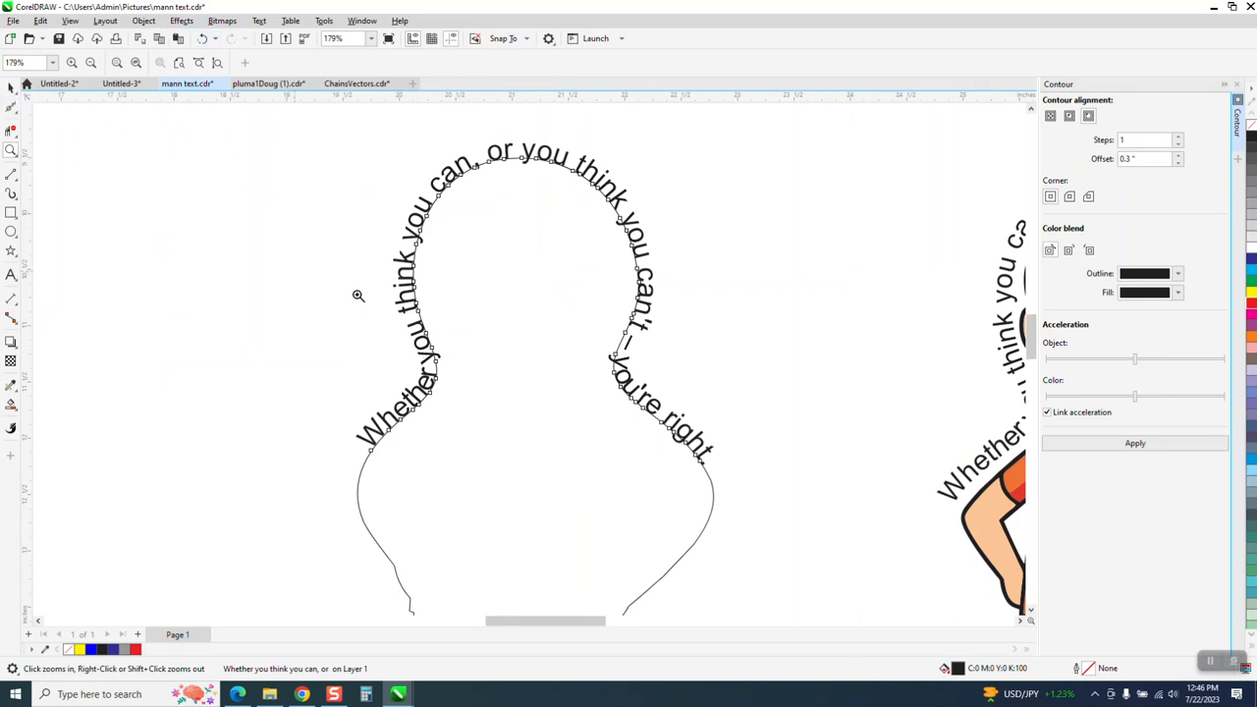
scroll(357, 294, down, 1)
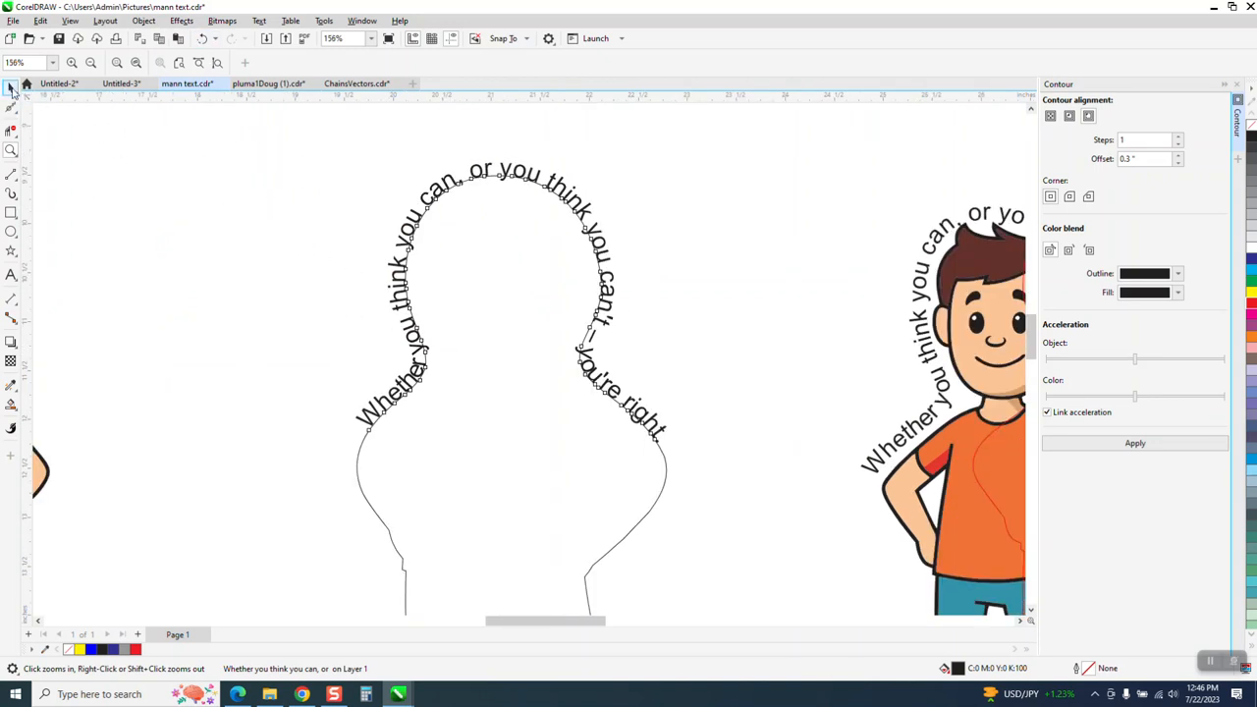
Step: Select the fitted quote, review the Object menu commands, then deselect
click(11, 88)
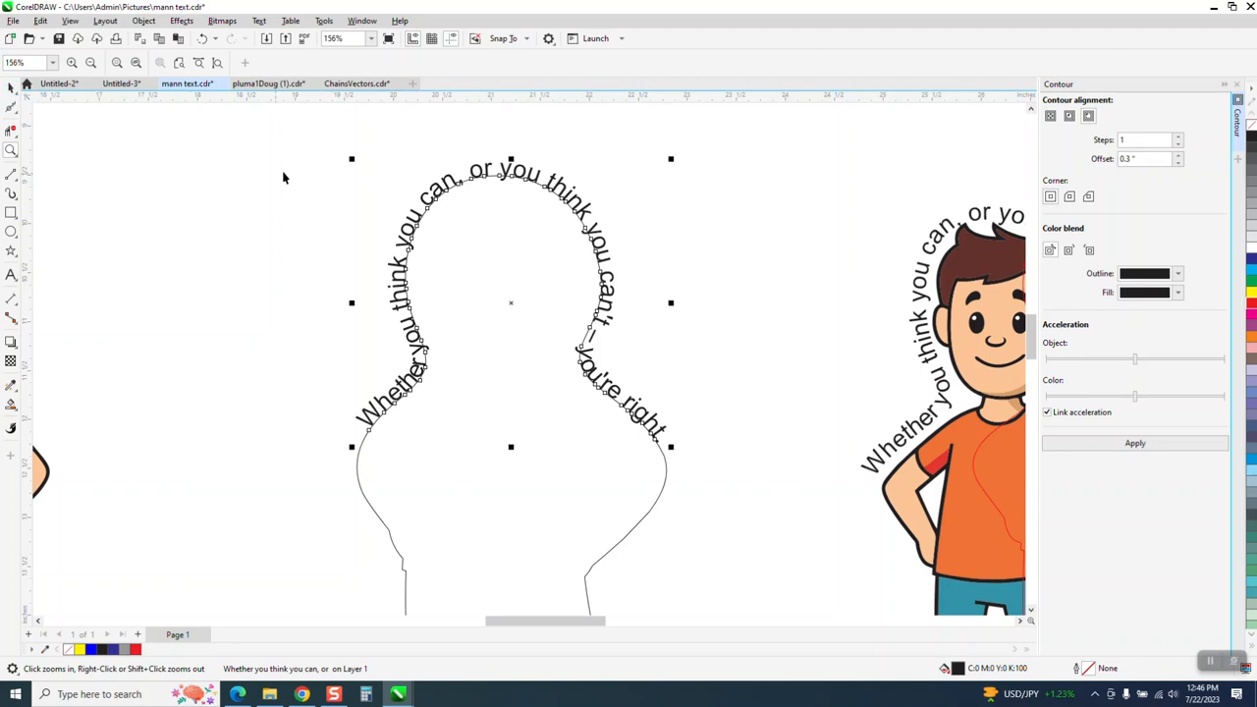
click(145, 22)
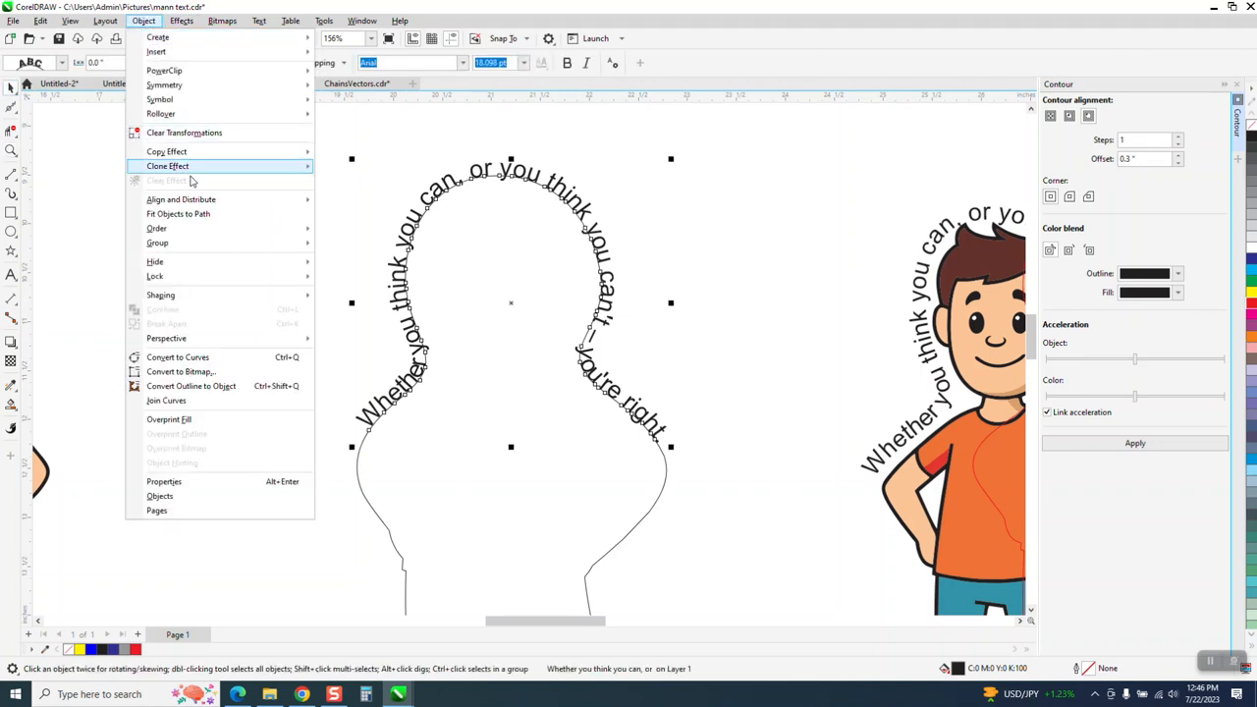
click(328, 252)
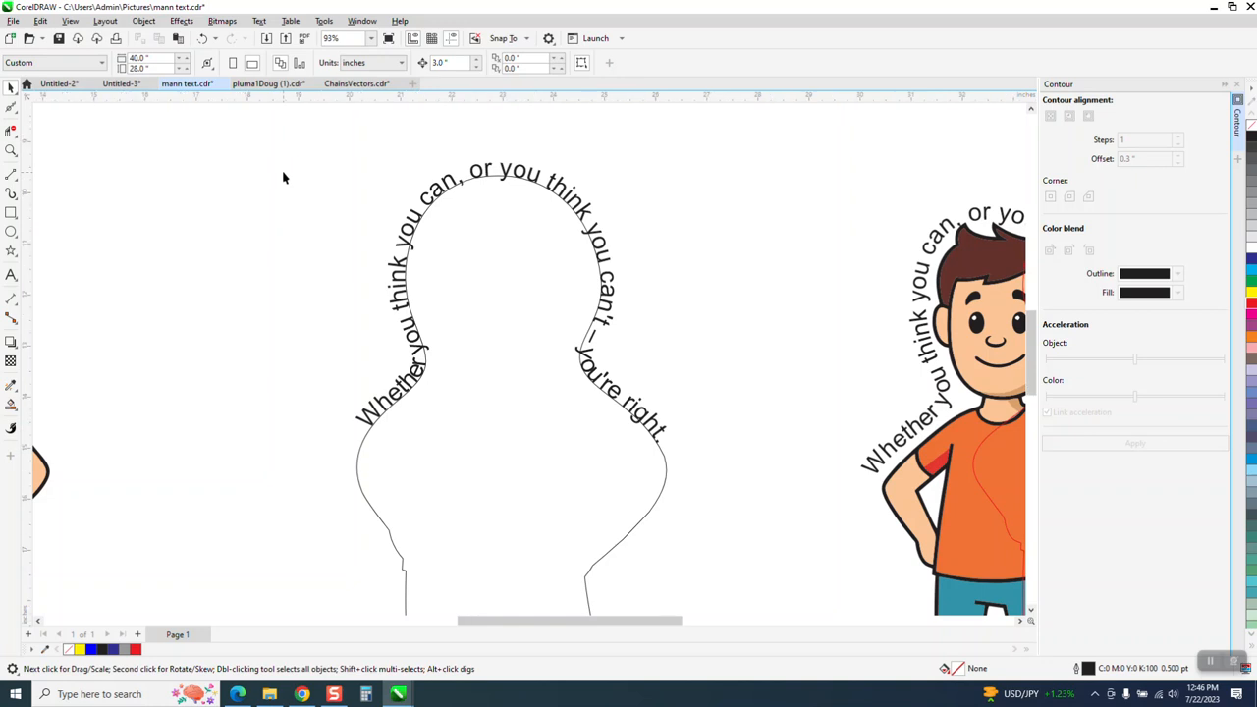
scroll(283, 178, down, 2)
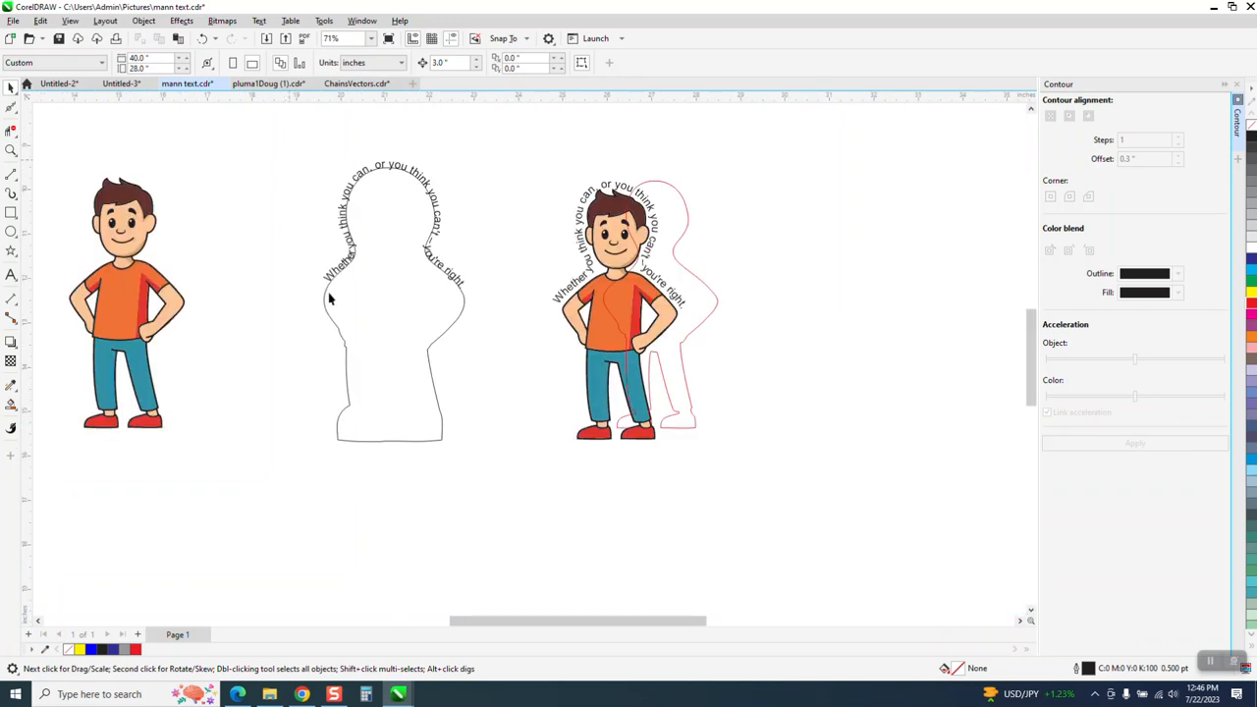
Step: Break the quote apart from the offset outline with Object > Break Text Apart
drag(509, 479, 515, 481)
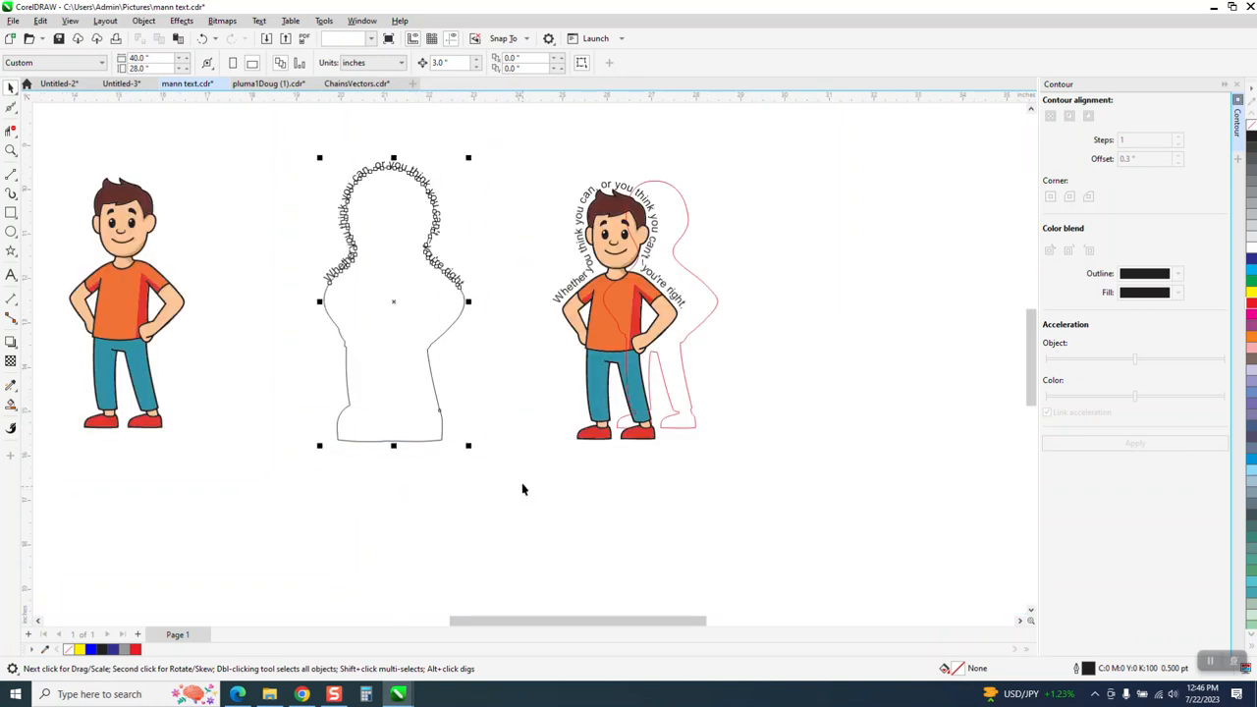
click(144, 25)
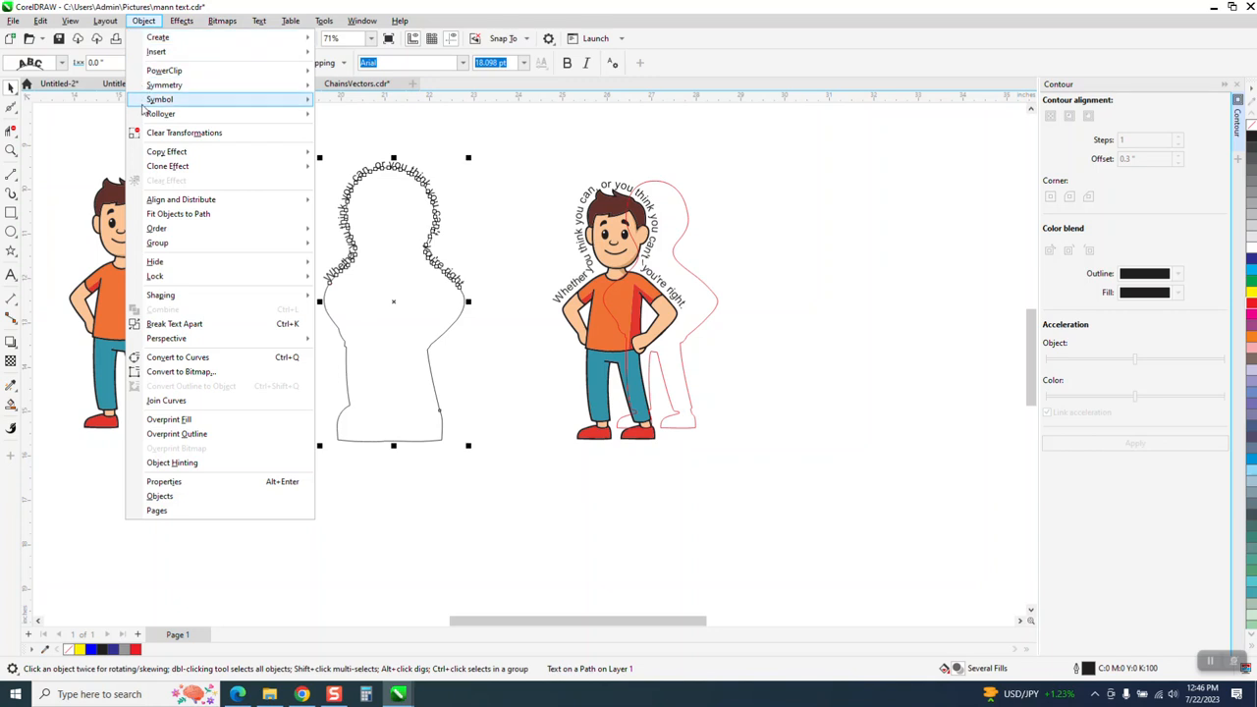
click(189, 325)
click(342, 254)
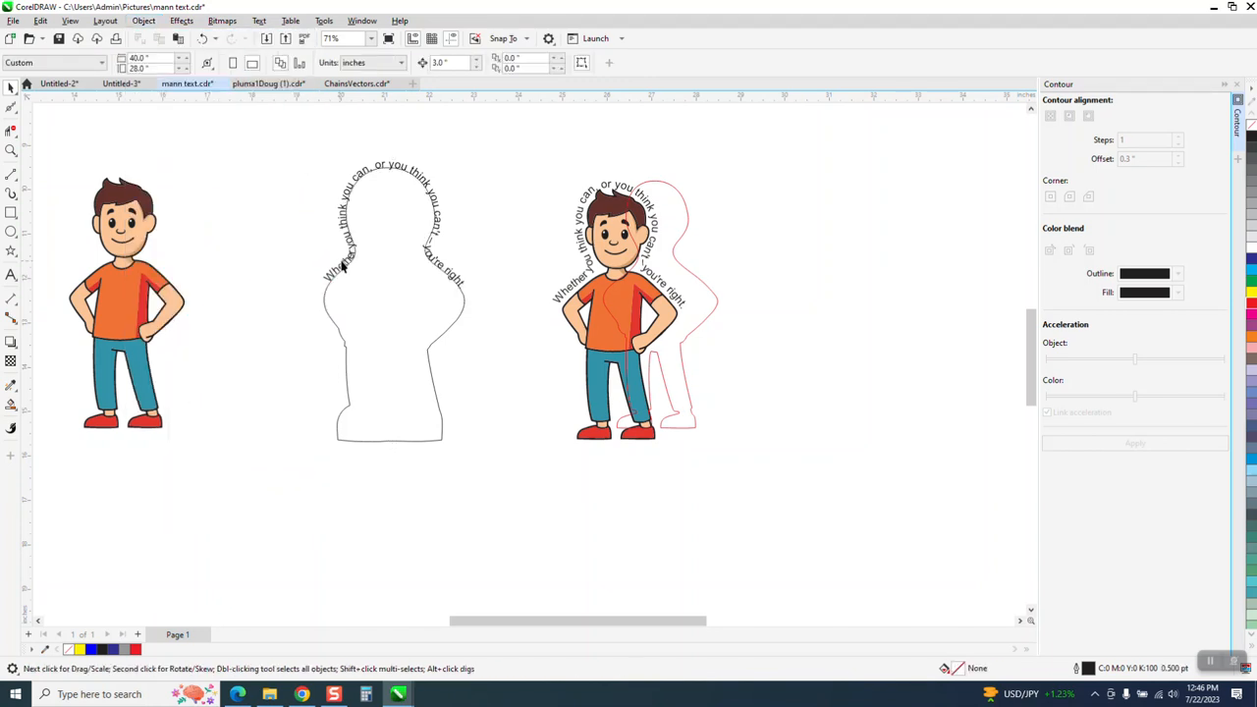
Step: Move the detached curved quote 6 inches left so it arcs around the boy's head
click(346, 265)
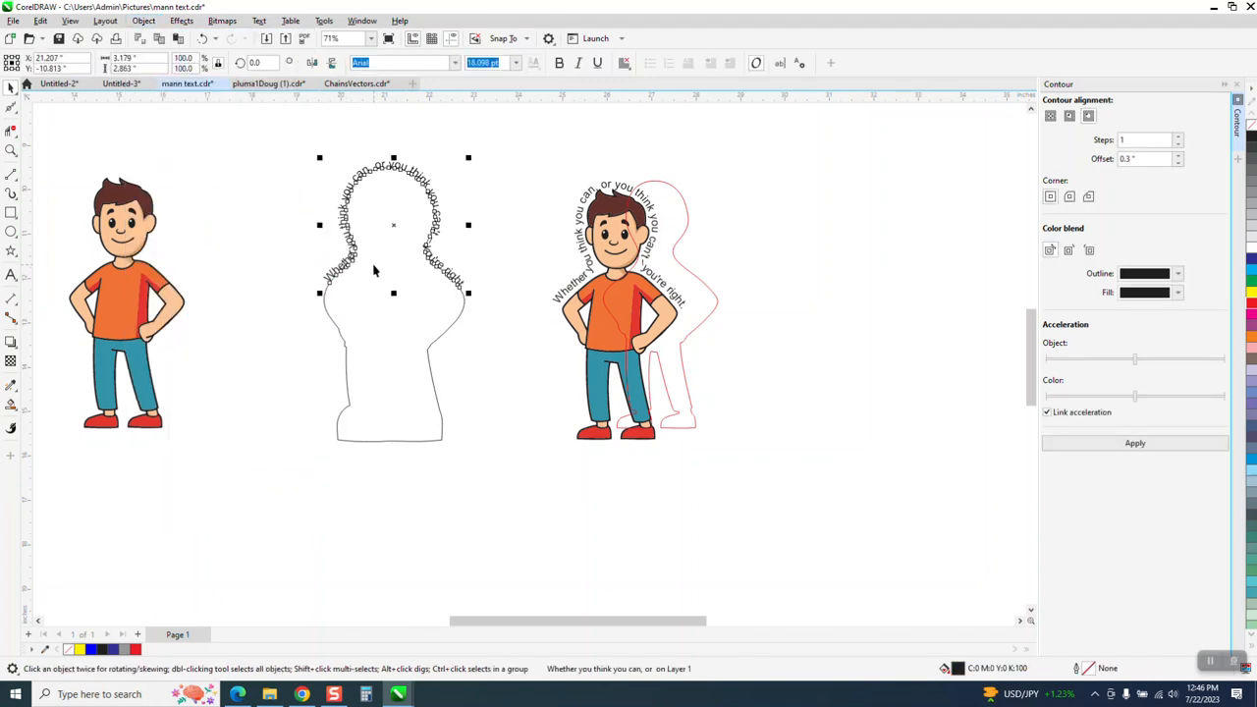
key(Left)
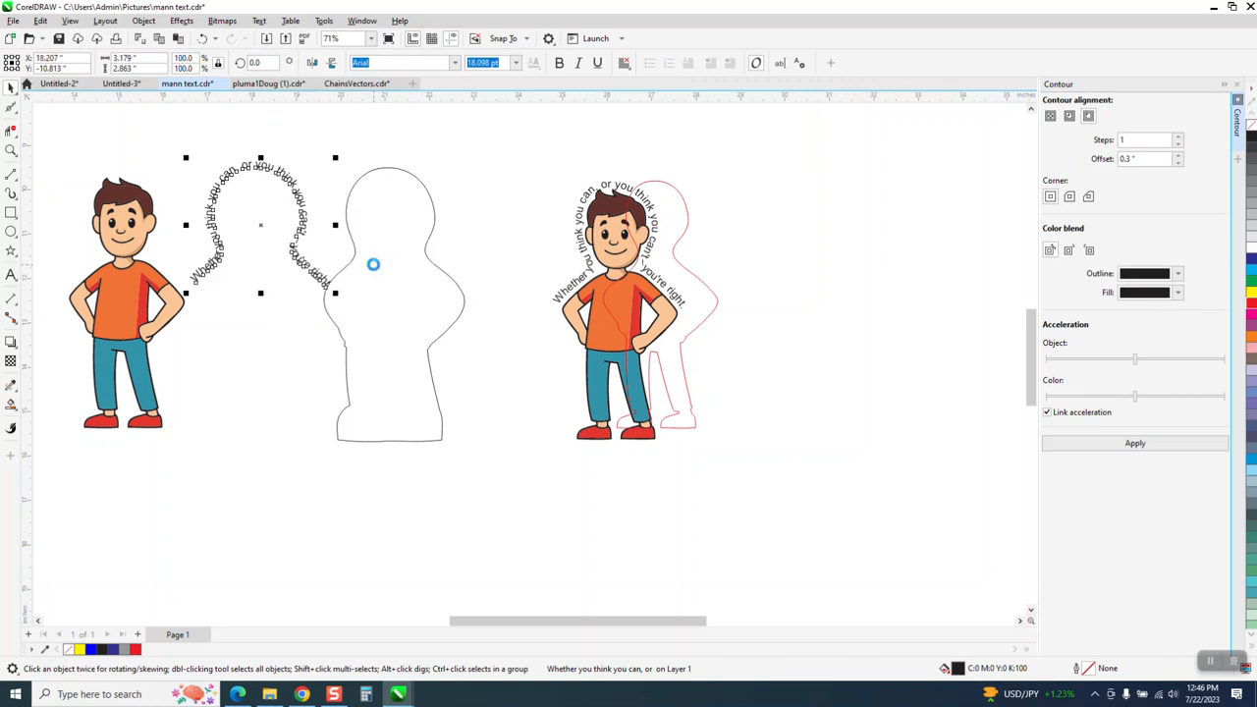
key(Left)
click(12, 151)
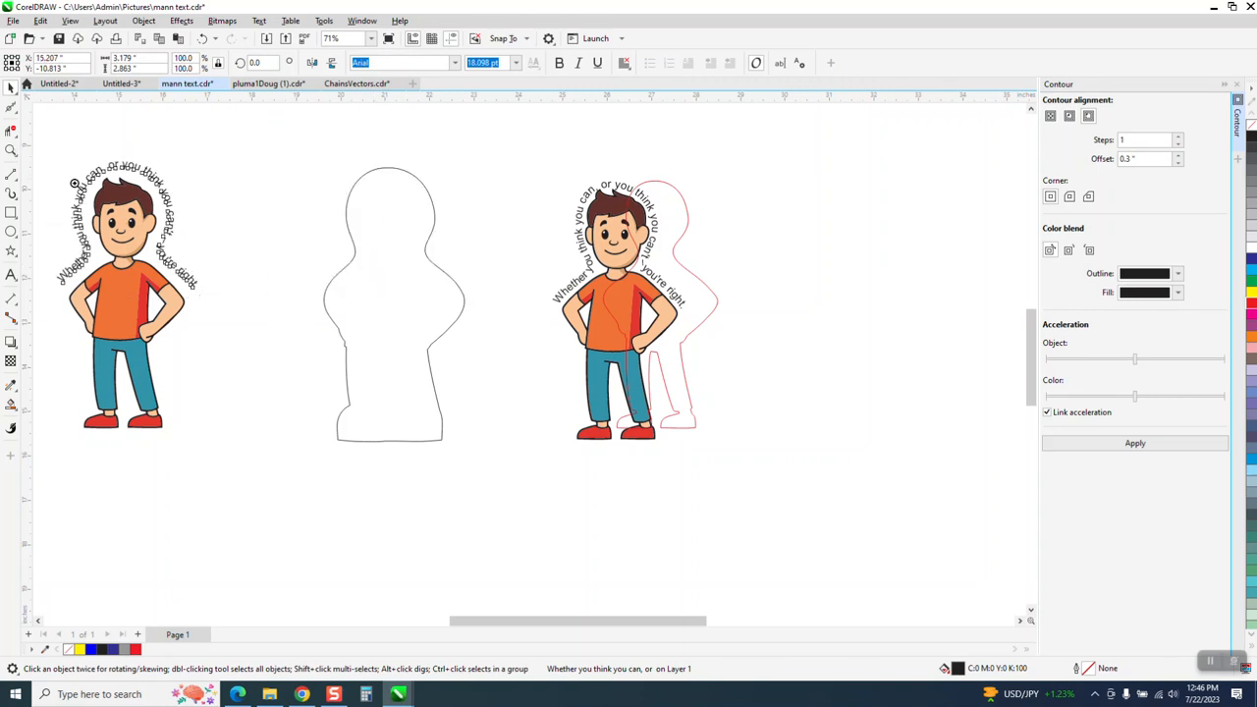
drag(59, 172, 379, 350)
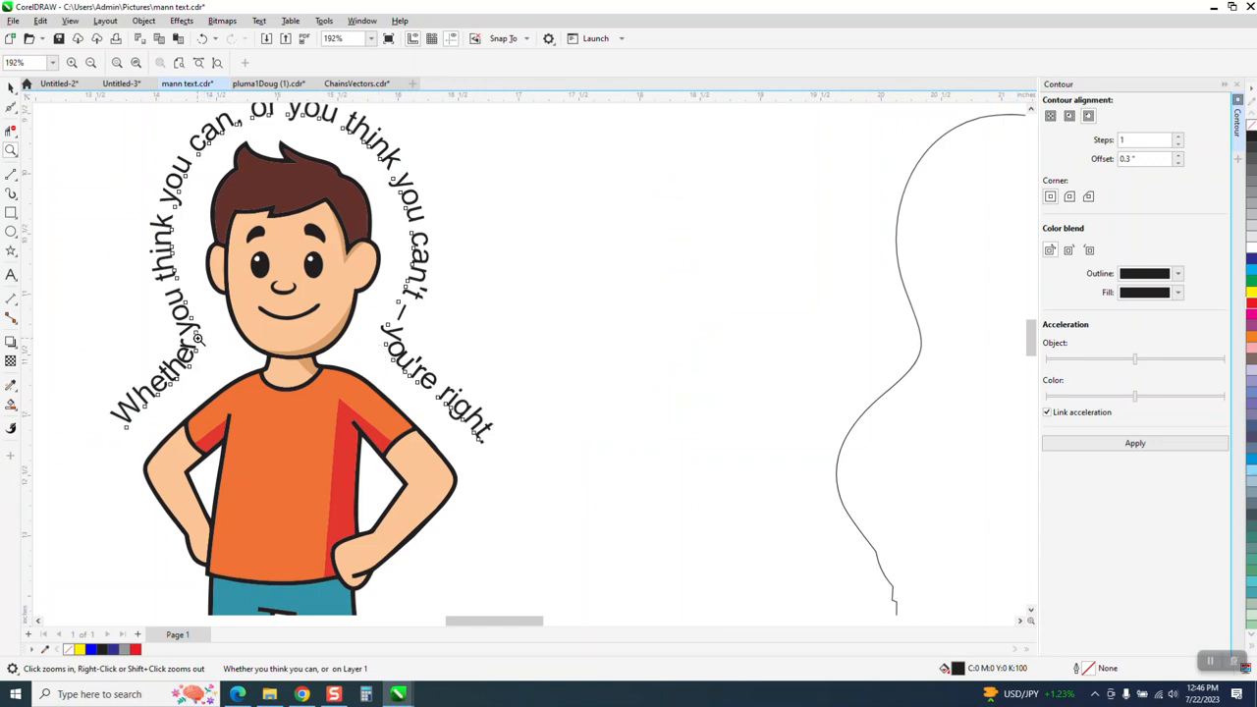
drag(158, 299, 245, 390)
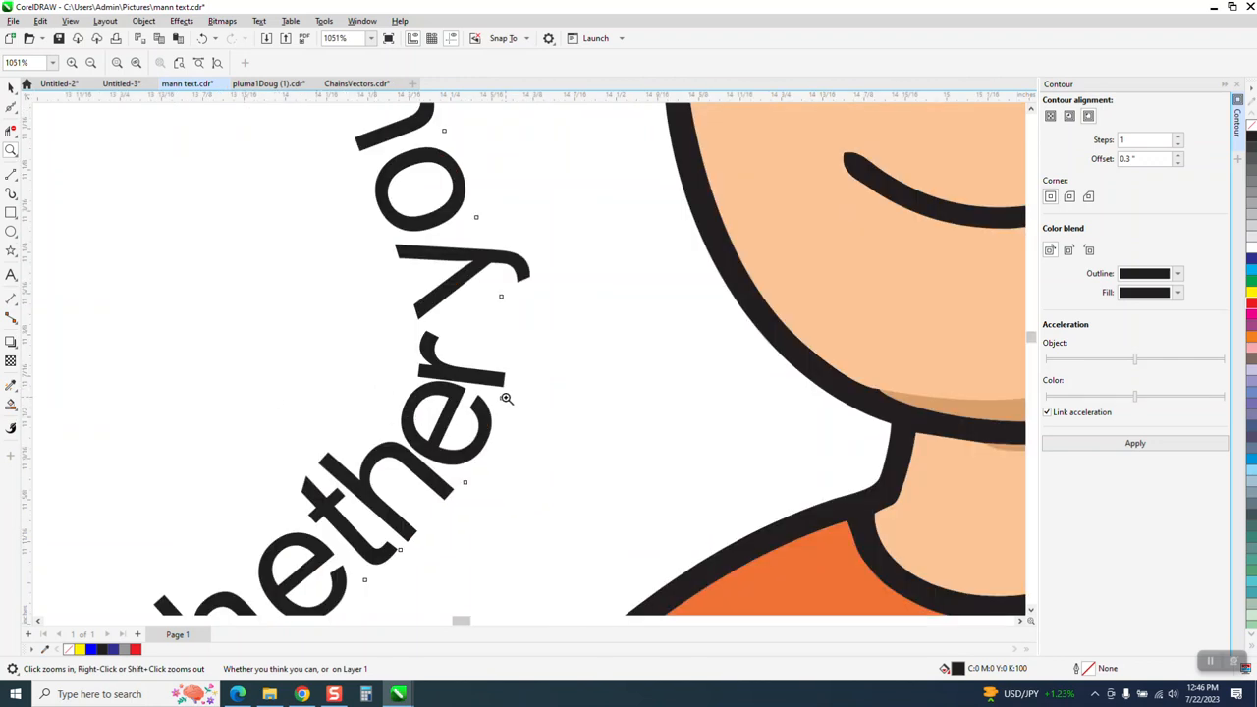
right_click(438, 353)
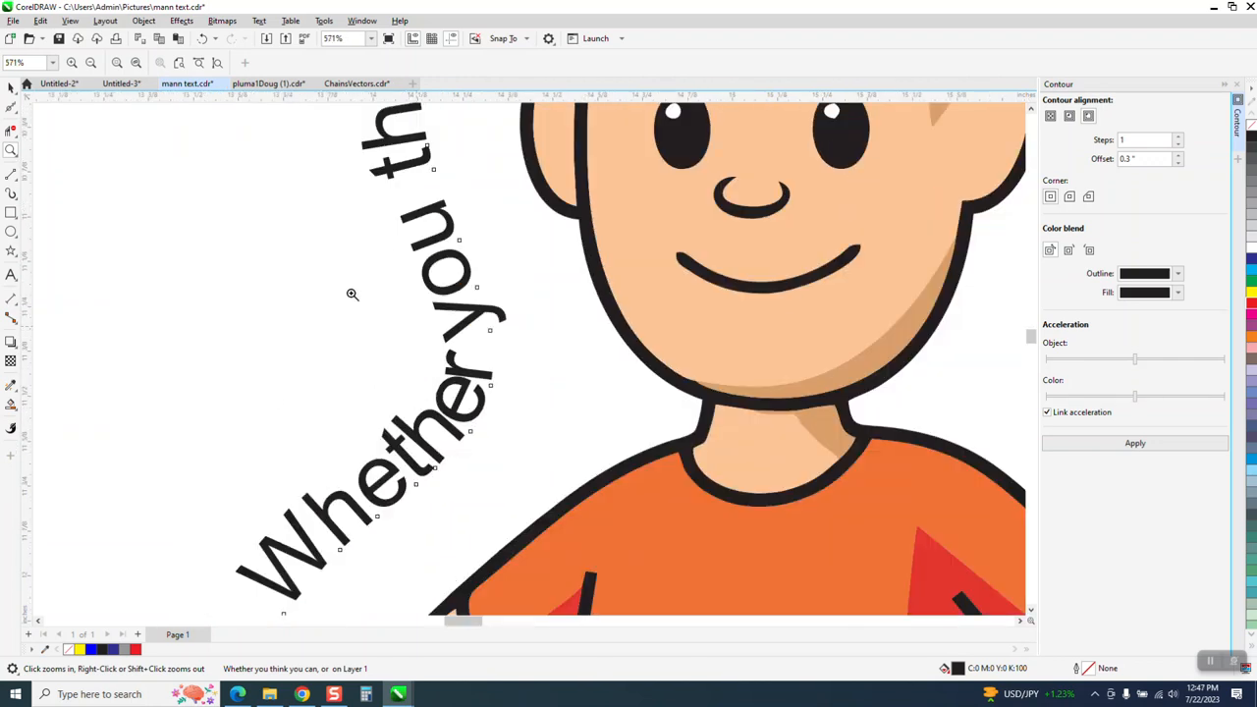
right_click(345, 294)
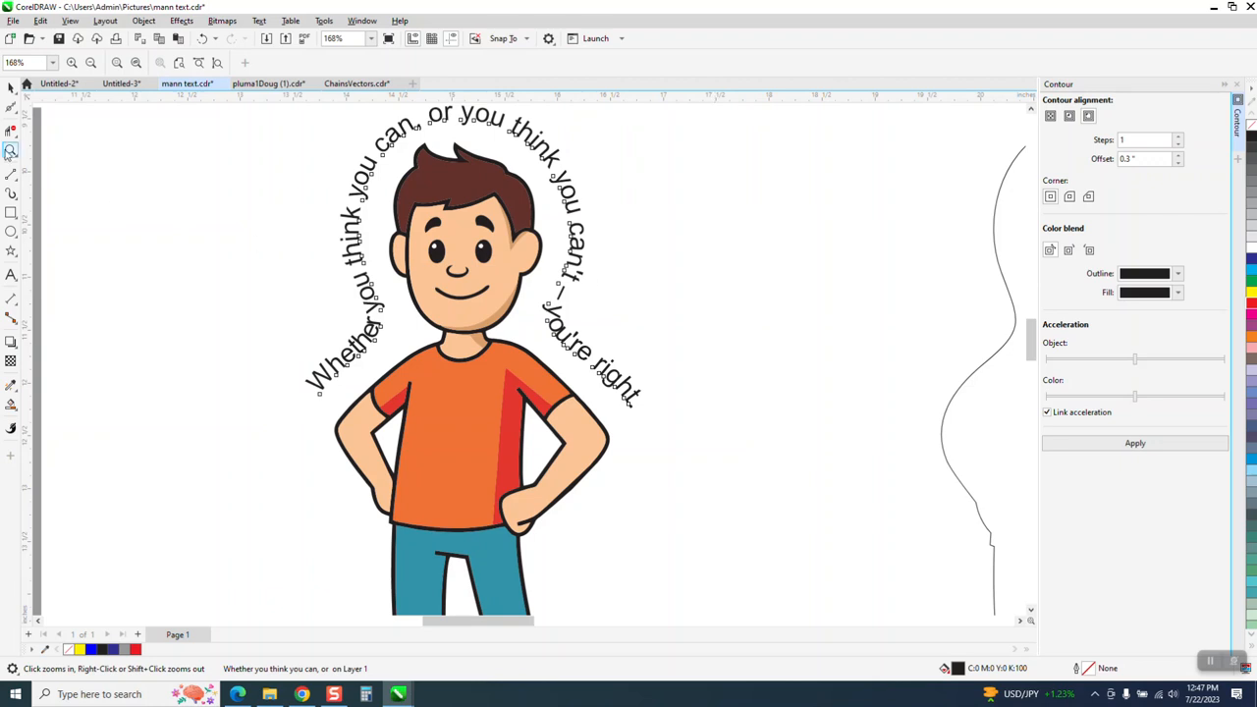
click(10, 89)
click(154, 238)
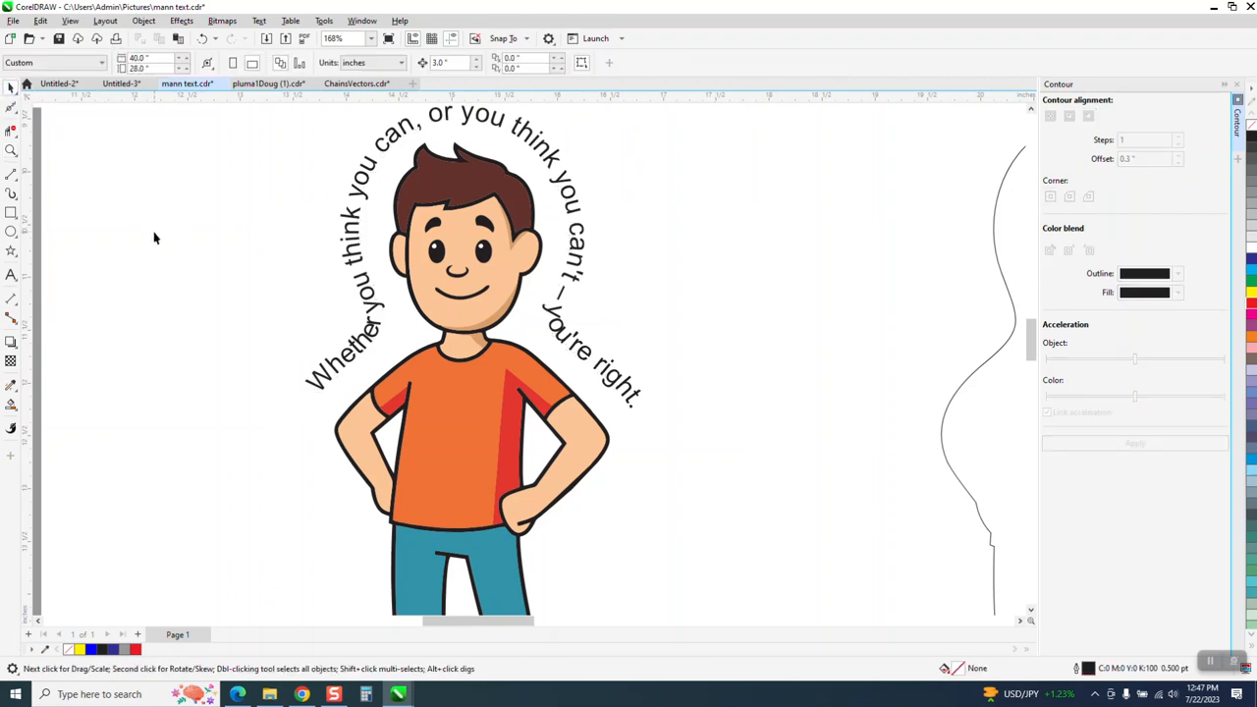
scroll(154, 238, down, 2)
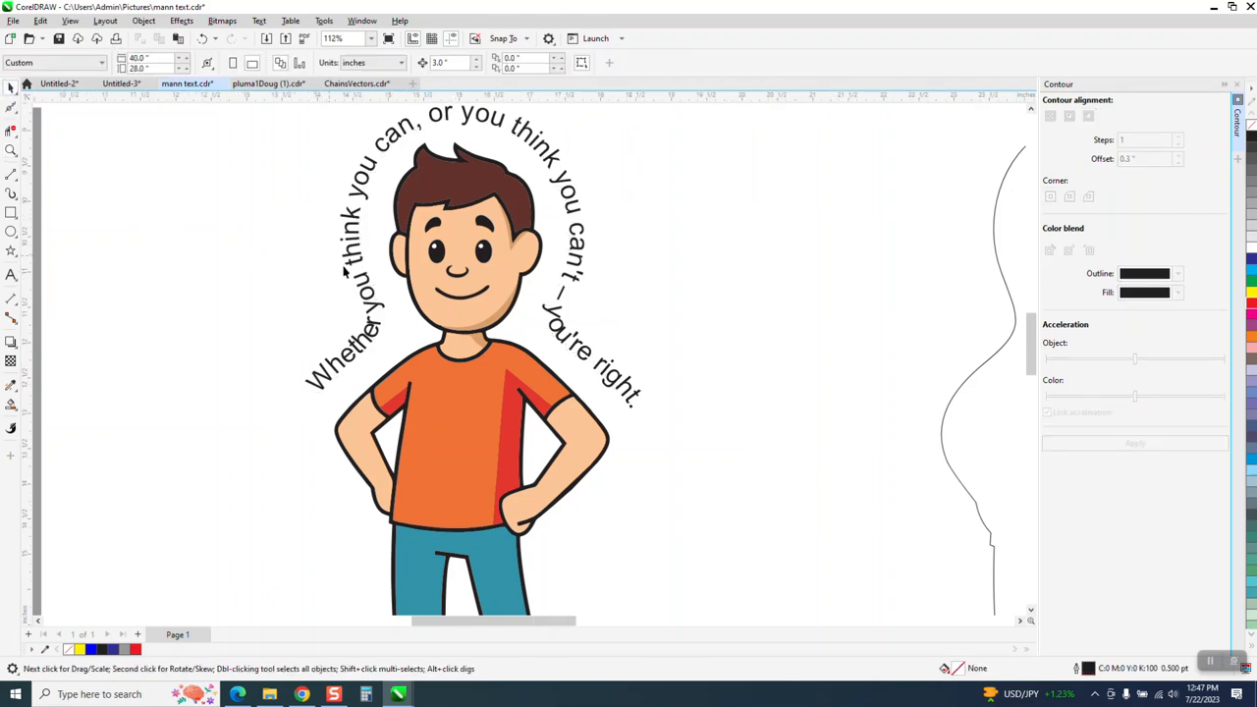